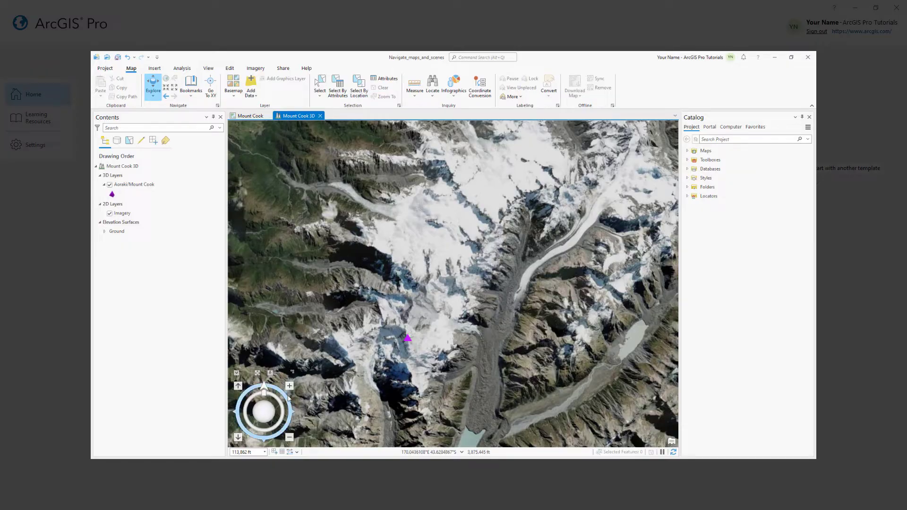
- Tilt the Mount Cook 3D scene, fly to the Aoraki/Mount Cook bookmark, then return to the start page
{"action": "mouse_move", "coordinate": [265, 407]}
{"action": "left_mouse_down"}
{"action": "mouse_move", "coordinate": [247, 418]}
{"action": "mouse_move", "coordinate": [250, 433]}
{"action": "mouse_move", "coordinate": [263, 412]}
{"action": "left_mouse_up"}
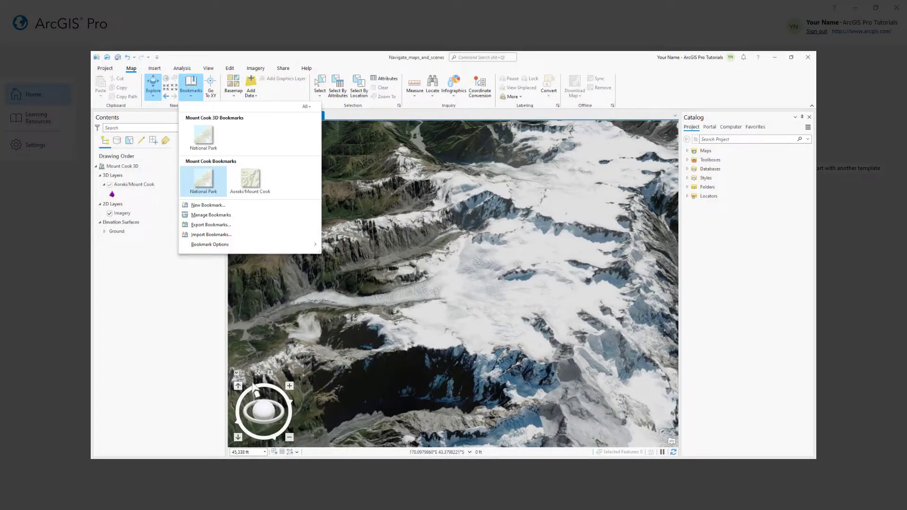
{"action": "left_click", "coordinate": [250, 180]}
{"action": "left_click_drag", "start_coordinate": [813, 105], "coordinate": [792, 336]}
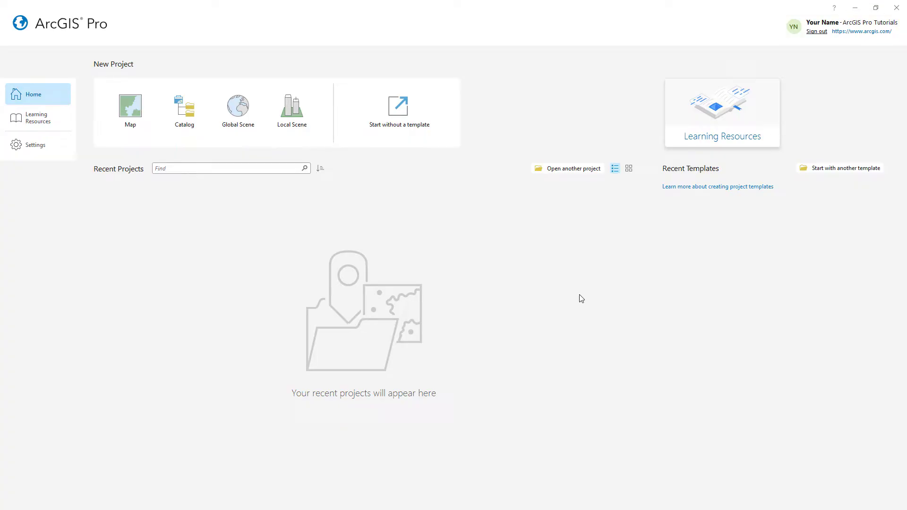
- Search ArcGIS Online for 'Navigate maps and scenes' and open the first project package
{"action": "left_click", "coordinate": [571, 172]}
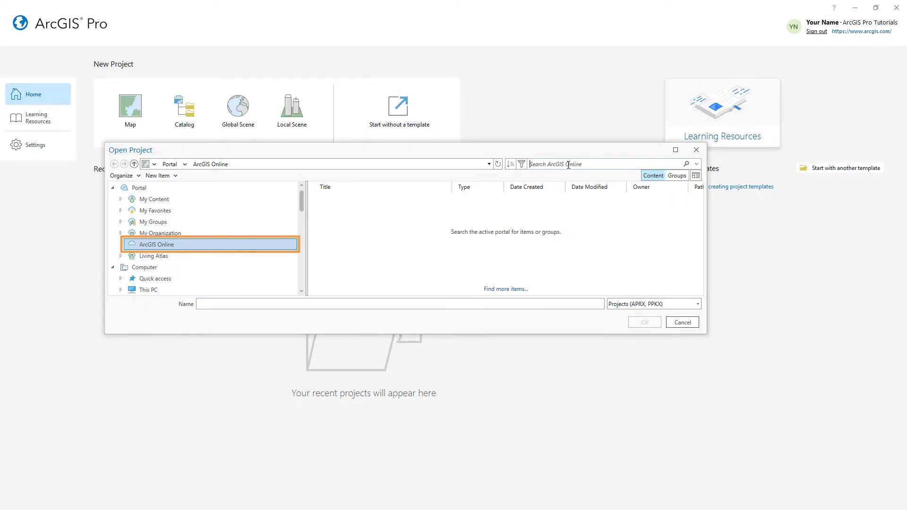
{"action": "left_click", "coordinate": [568, 164]}
{"action": "type", "text": "Navigate maps and sce"}
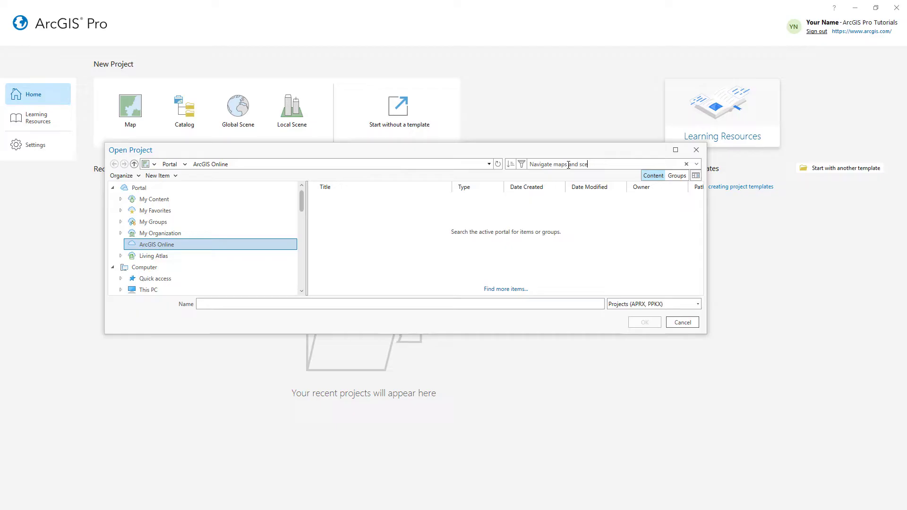
{"action": "type", "text": "nes"}
{"action": "key", "text": "Return"}
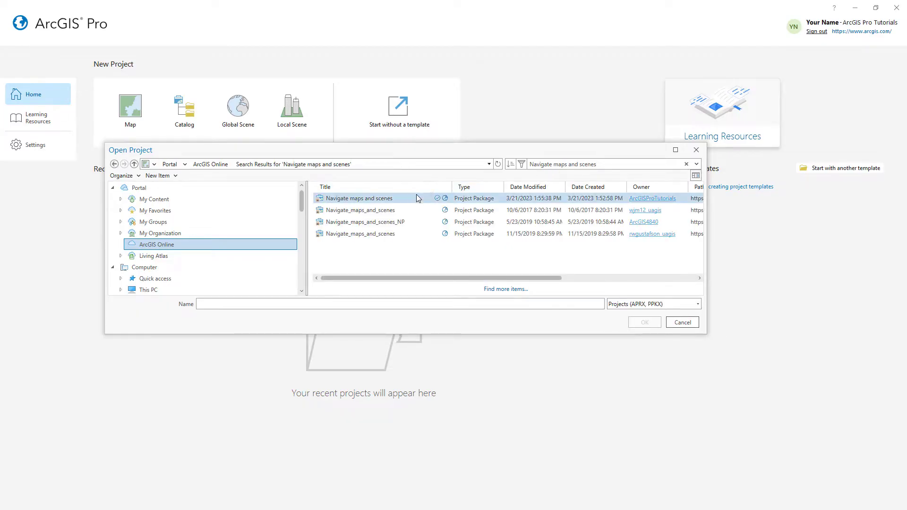
{"action": "left_click", "coordinate": [412, 198]}
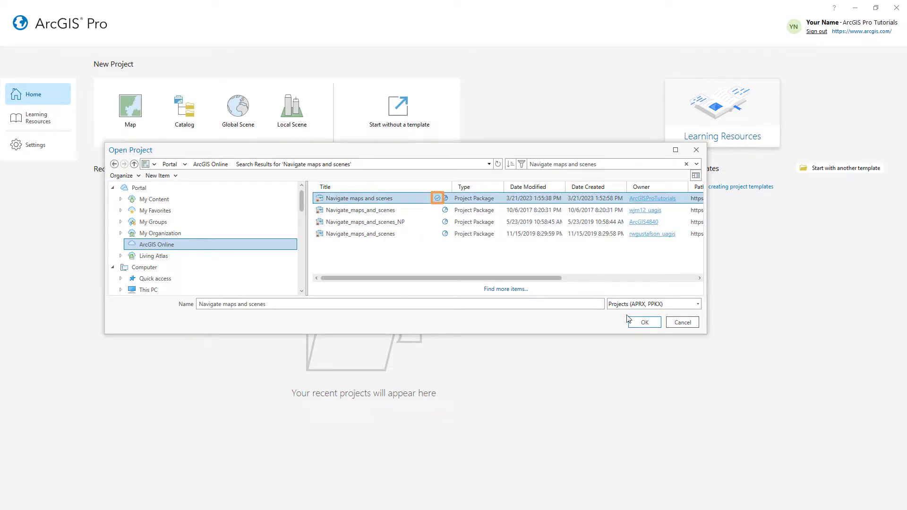
{"action": "left_click", "coordinate": [645, 322]}
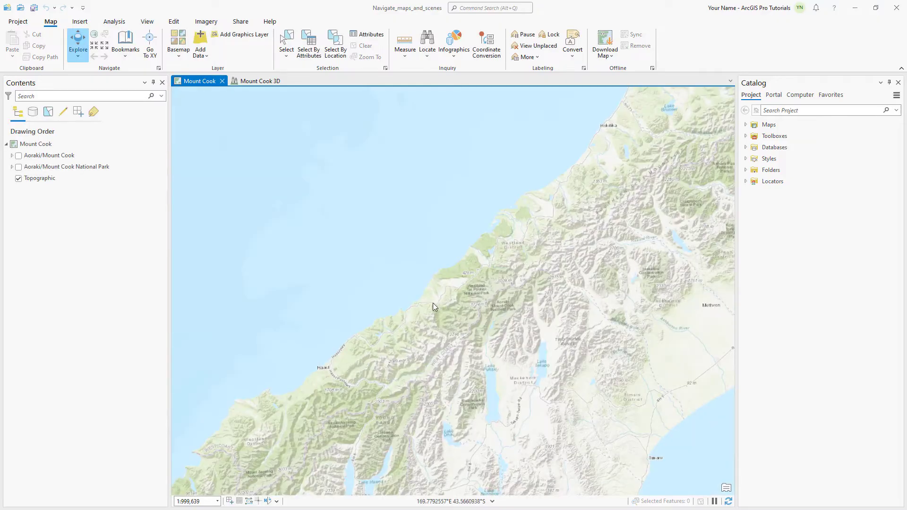
- Reset panes for Mapping (Default) and turn on the Aoraki/Mount Cook National Park layer
{"action": "left_click", "coordinate": [144, 22]}
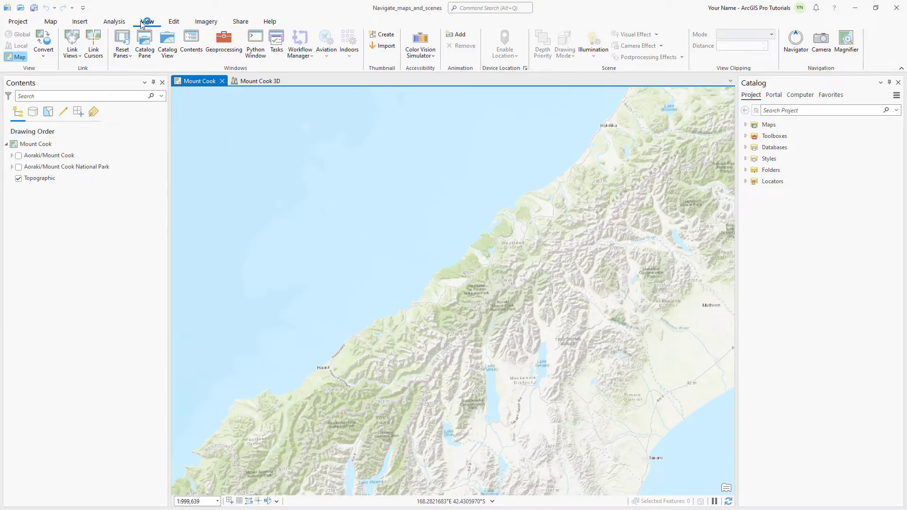
{"action": "left_click", "coordinate": [122, 55]}
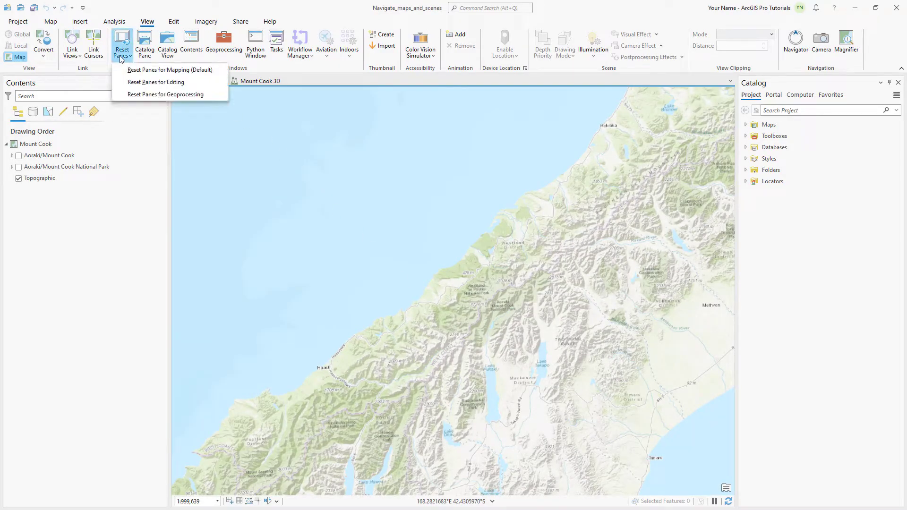
{"action": "left_click", "coordinate": [126, 69]}
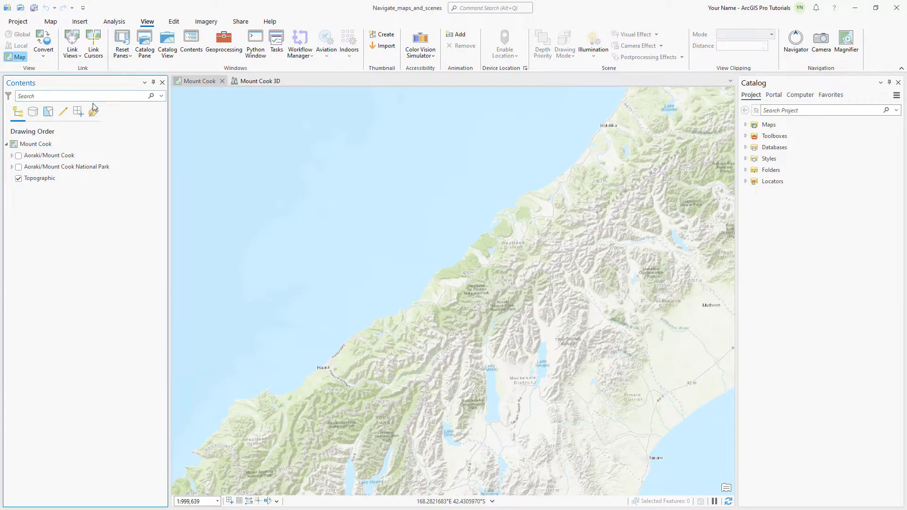
{"action": "left_click", "coordinate": [18, 167]}
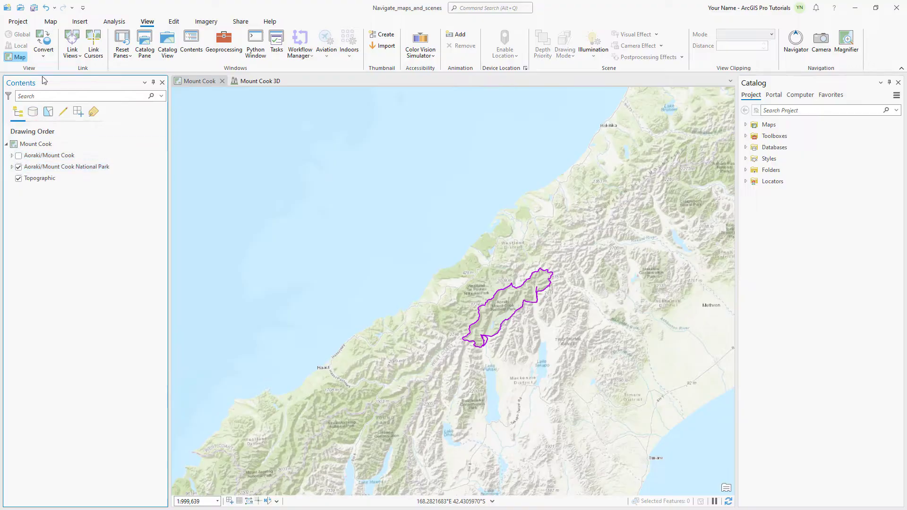
{"action": "left_click", "coordinate": [50, 22]}
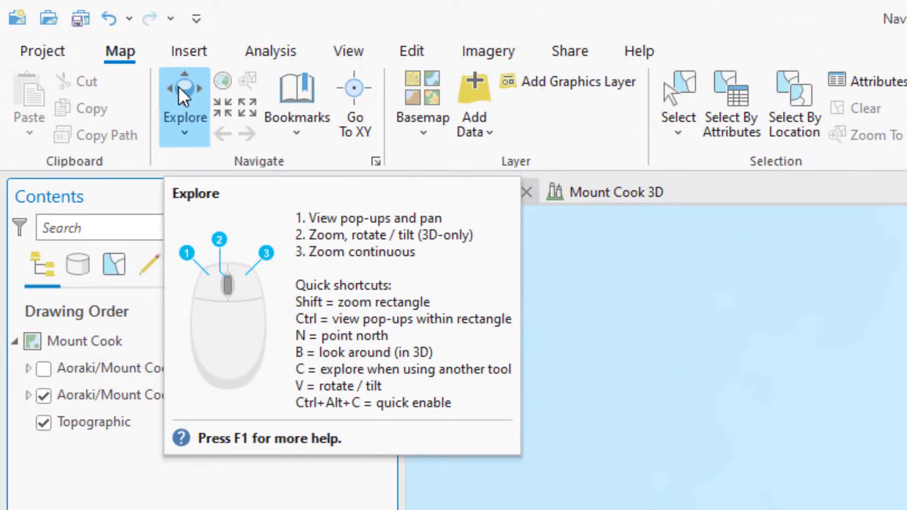
- Zoom out, zoom in and pan until the park boundary fills the map at 1:262,049
{"action": "scroll", "coordinate": [320, 218], "scroll_direction": "down", "scroll_amount": 5}
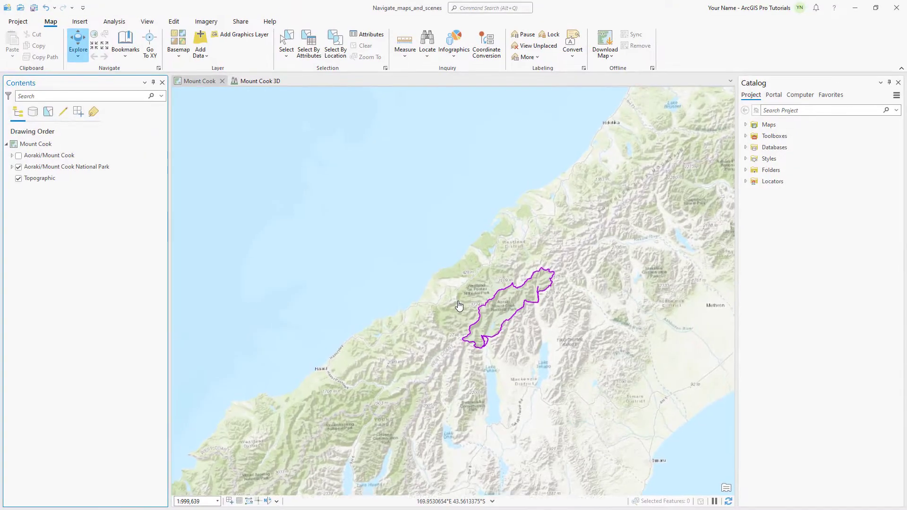
{"action": "scroll", "coordinate": [459, 306], "scroll_direction": "up", "scroll_amount": 2}
{"action": "scroll", "coordinate": [458, 306], "scroll_direction": "down", "scroll_amount": 4}
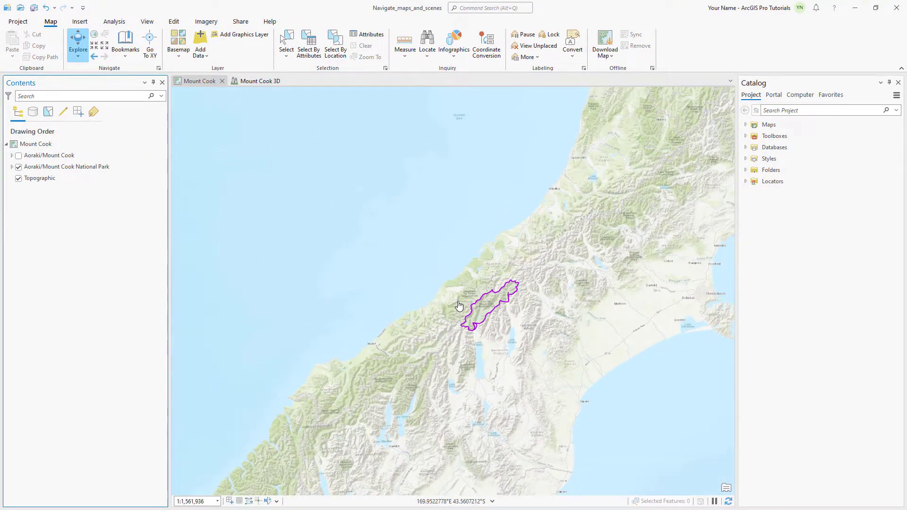
{"action": "mouse_move", "coordinate": [458, 306]}
{"action": "left_mouse_down"}
{"action": "mouse_move", "coordinate": [378, 344]}
{"action": "mouse_move", "coordinate": [419, 305]}
{"action": "mouse_move", "coordinate": [446, 307]}
{"action": "left_mouse_up"}
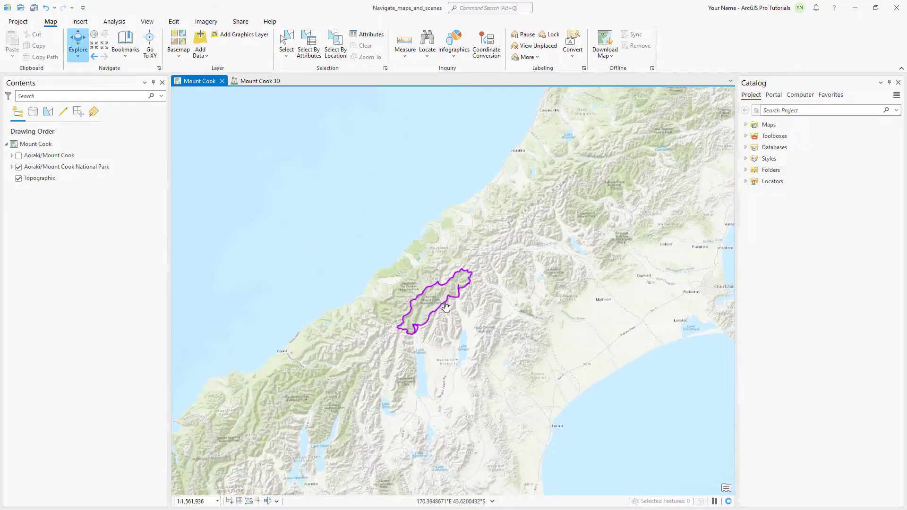
{"action": "scroll", "coordinate": [446, 307], "scroll_direction": "up", "scroll_amount": 8}
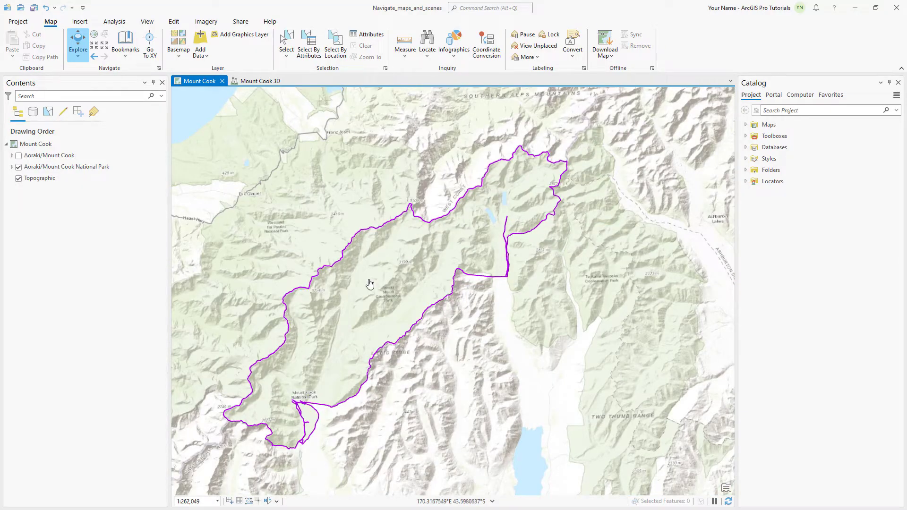
- Zoom to the National Park layer, show the Aoraki/Mount Cook peak, and centre the map on it
{"action": "right_click", "coordinate": [125, 168]}
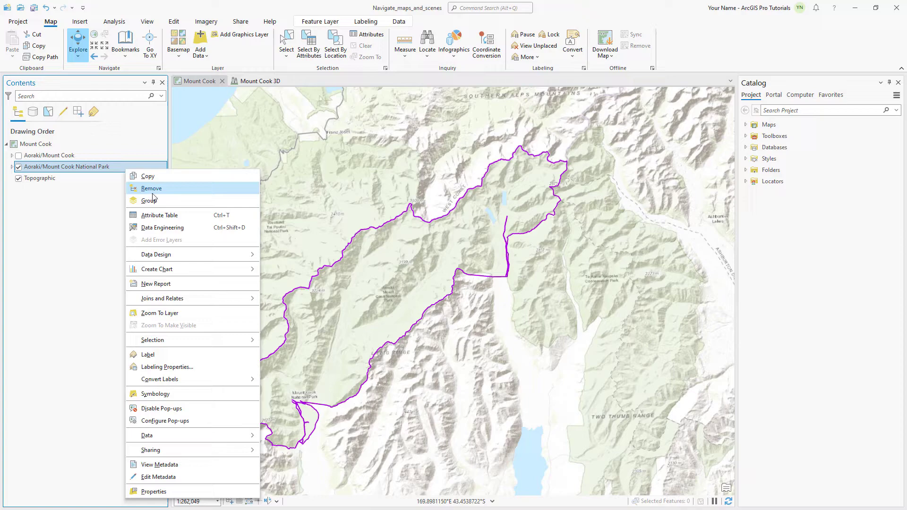
{"action": "left_click", "coordinate": [206, 313]}
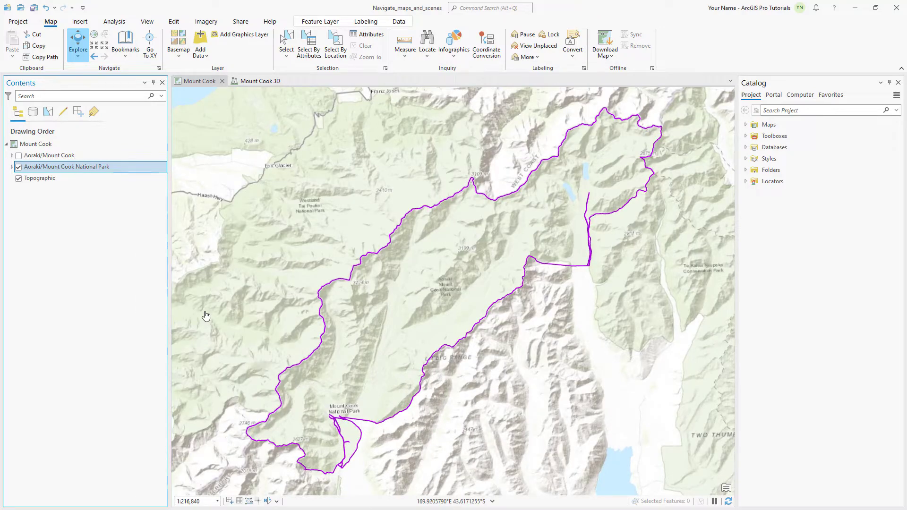
{"action": "left_click", "coordinate": [19, 156]}
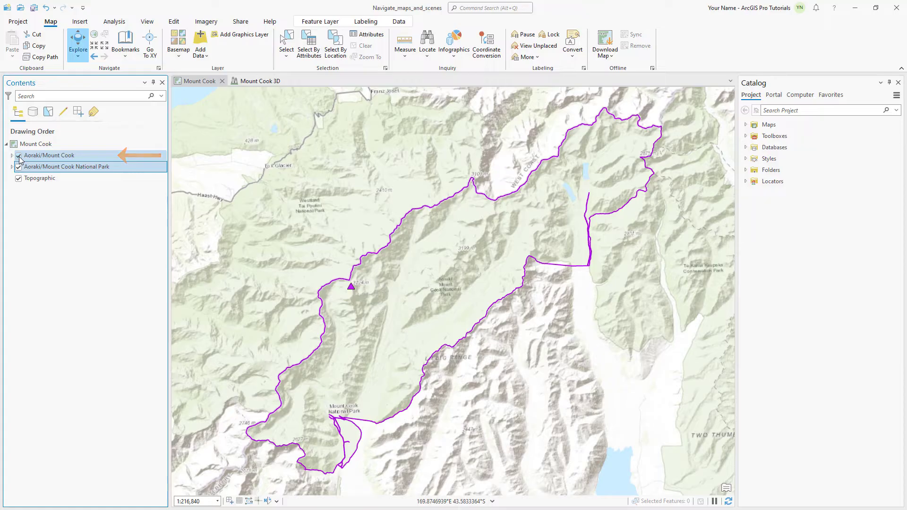
{"action": "key", "text": "ctrl"}
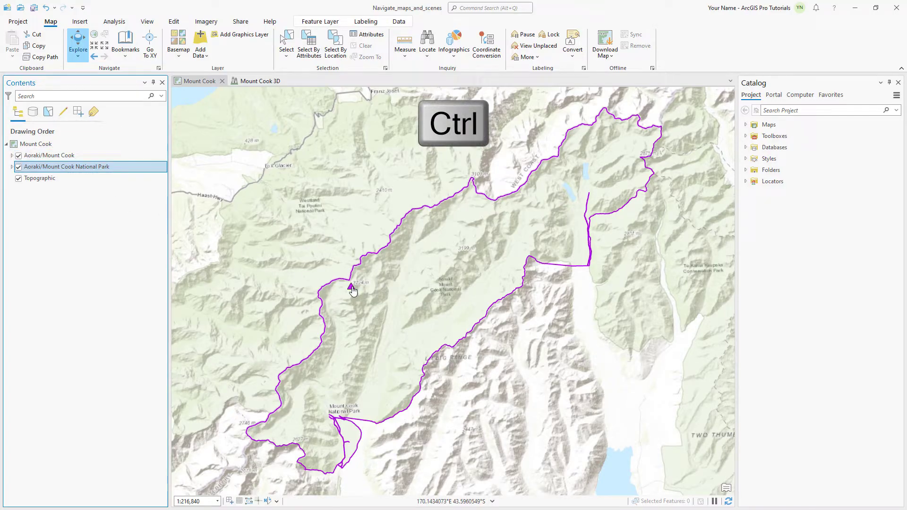
{"action": "left_click", "coordinate": [351, 289], "text": "ctrl"}
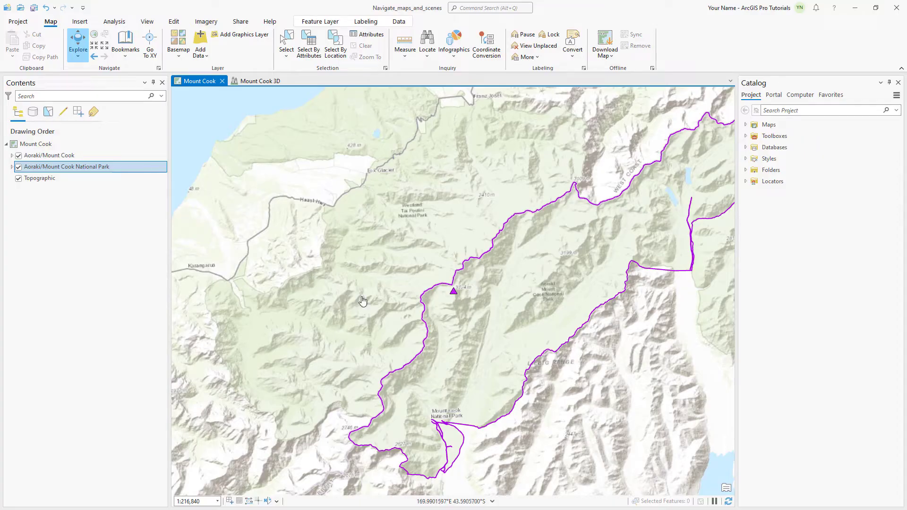
- Set the map scale to 1:100,000 and save the view as bookmark 'Aoraki/Mount Cook'
{"action": "left_click", "coordinate": [217, 501]}
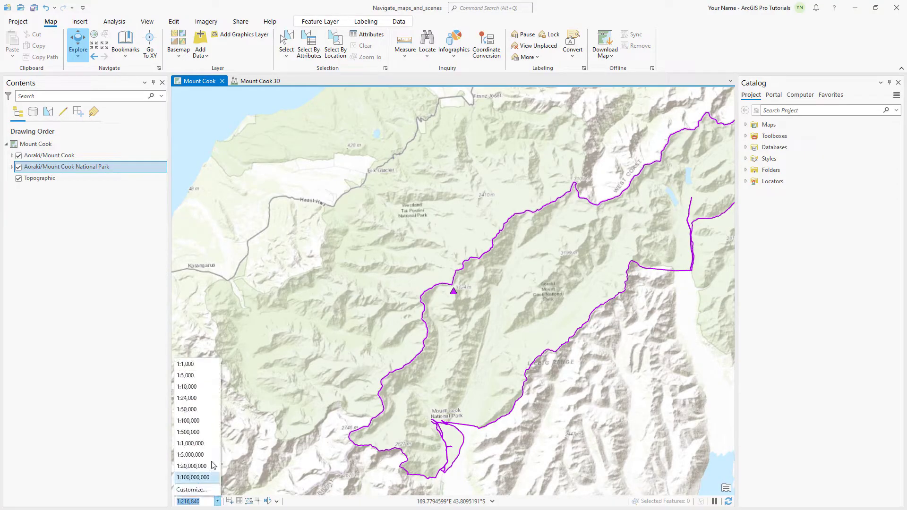
{"action": "left_click", "coordinate": [205, 421]}
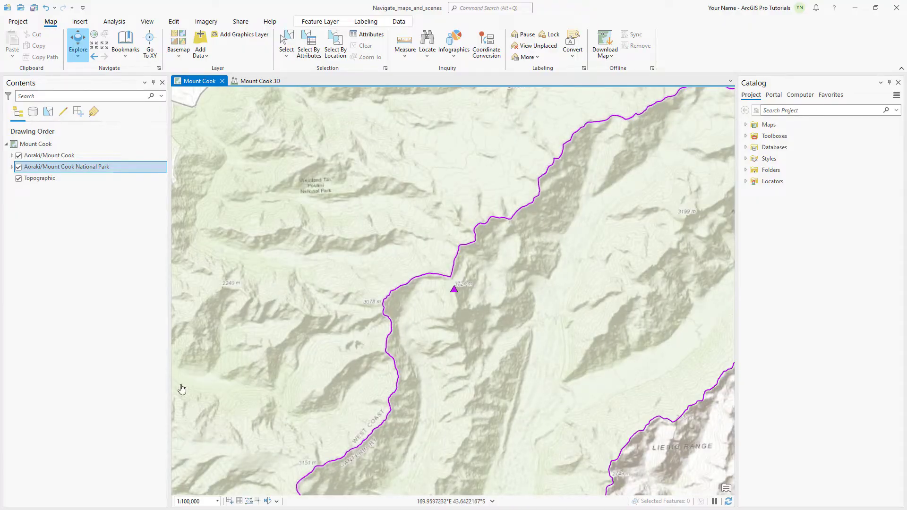
{"action": "left_click", "coordinate": [128, 55]}
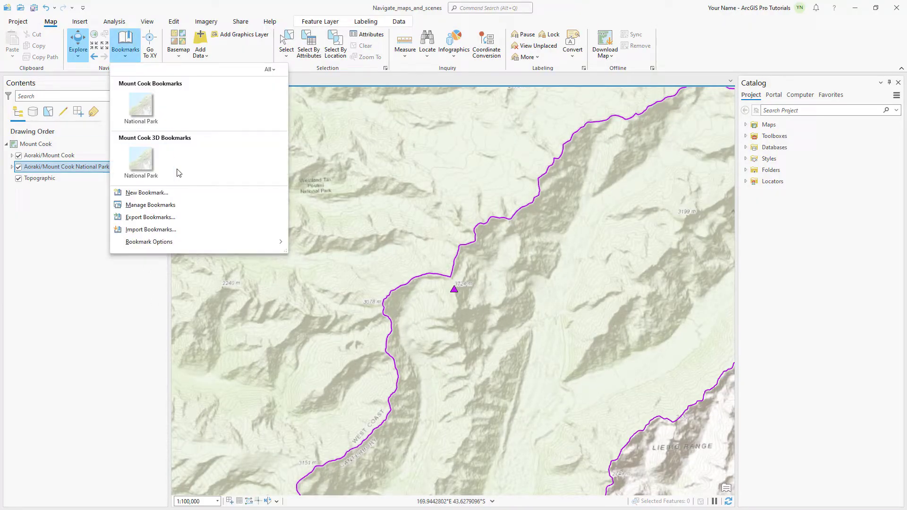
{"action": "left_click", "coordinate": [186, 193]}
{"action": "type", "text": "Aoraki/Mount Cook"}
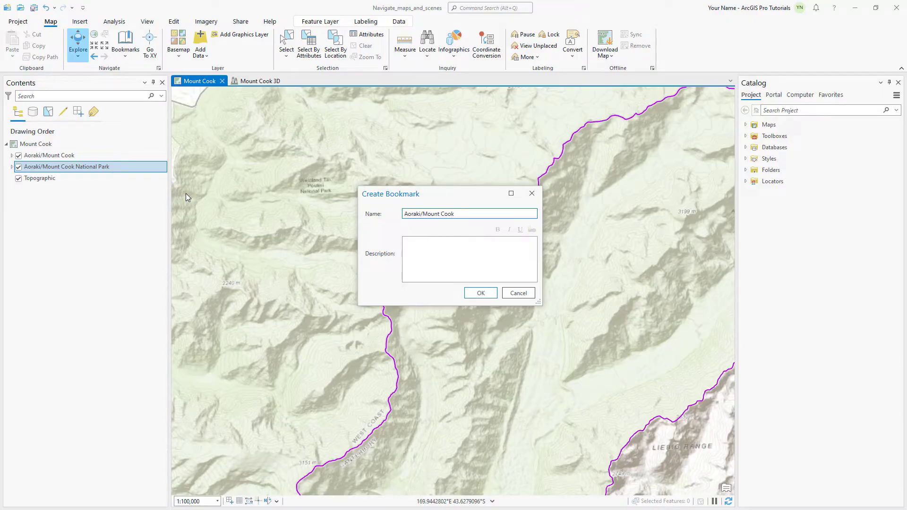
{"action": "left_click", "coordinate": [486, 295]}
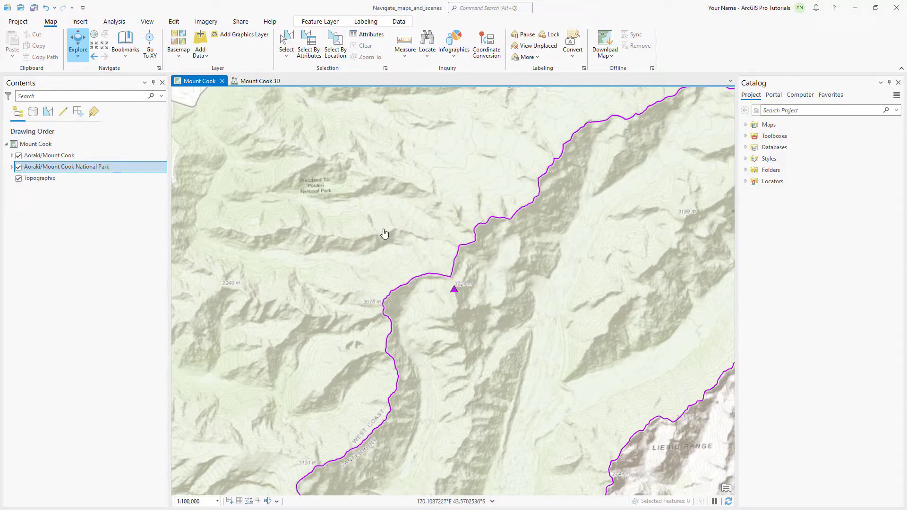
{"action": "left_click", "coordinate": [132, 61]}
- Go to the National Park bookmark, then flash and pan to 170.13E, 43.77S with Go To XY
{"action": "left_click", "coordinate": [134, 109]}
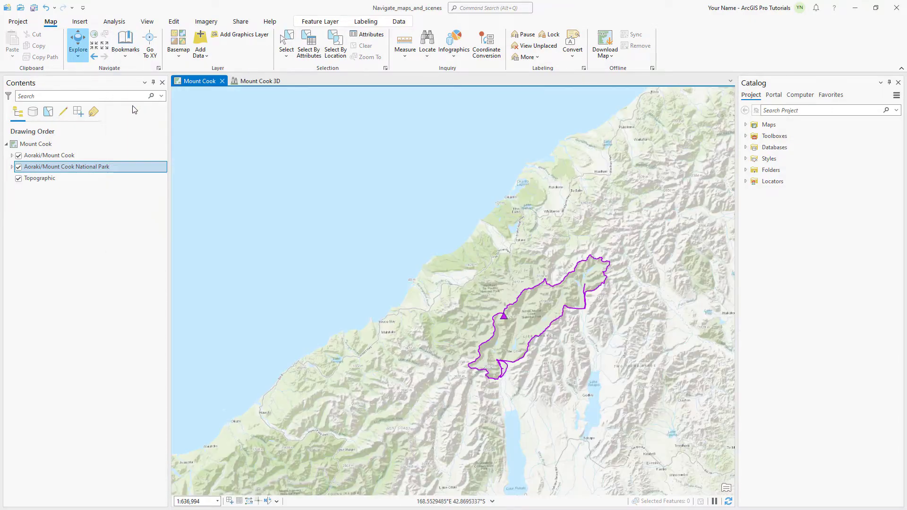
{"action": "left_click", "coordinate": [149, 46]}
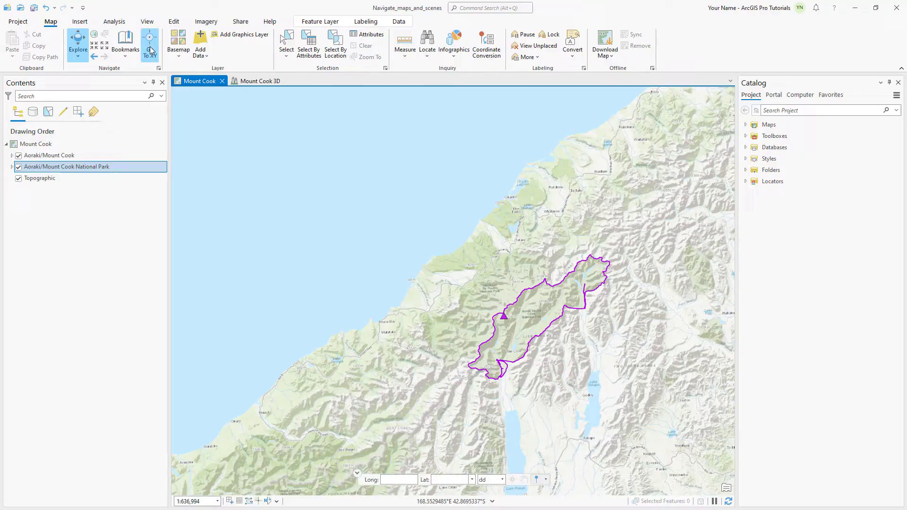
{"action": "left_click", "coordinate": [393, 479]}
{"action": "type", "text": "17"}
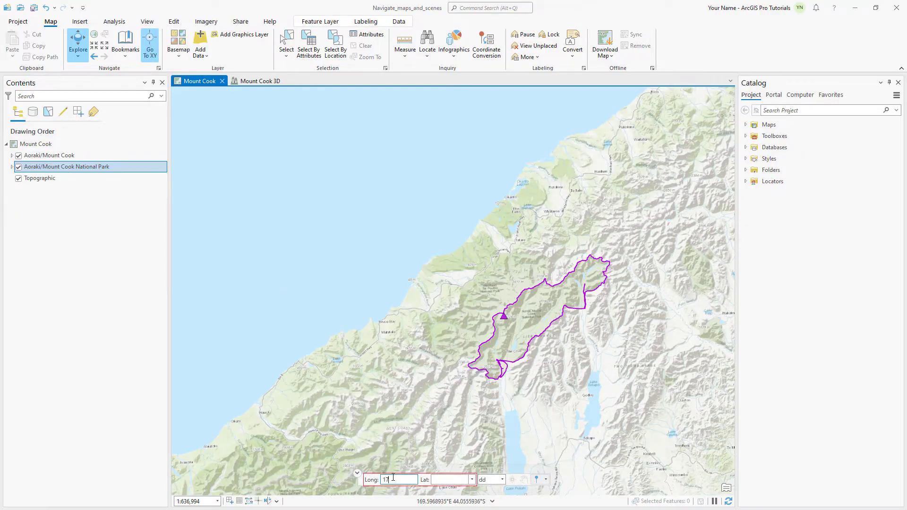
{"action": "type", "text": "0.13E"}
{"action": "left_click", "coordinate": [434, 481]}
{"action": "type", "text": "43.77S"}
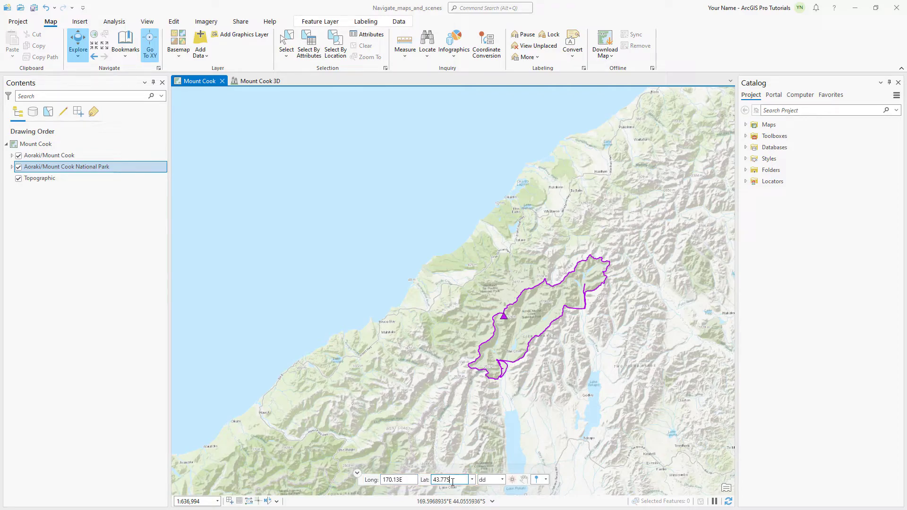
{"action": "left_click", "coordinate": [513, 480]}
{"action": "left_click", "coordinate": [524, 480]}
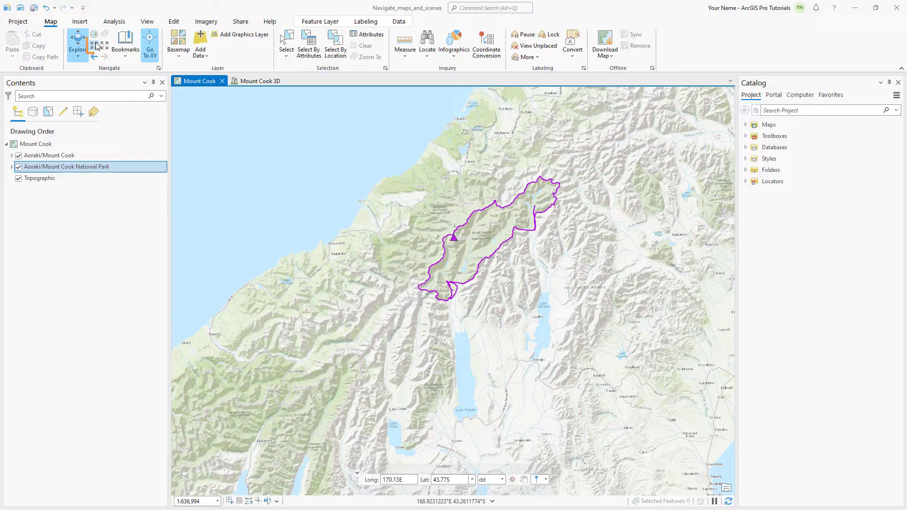
- Zoom in five fixed steps to 1:11,538 on the airstrip and close Go To XY
{"action": "left_click", "coordinate": [94, 45]}
{"action": "left_click", "coordinate": [94, 46]}
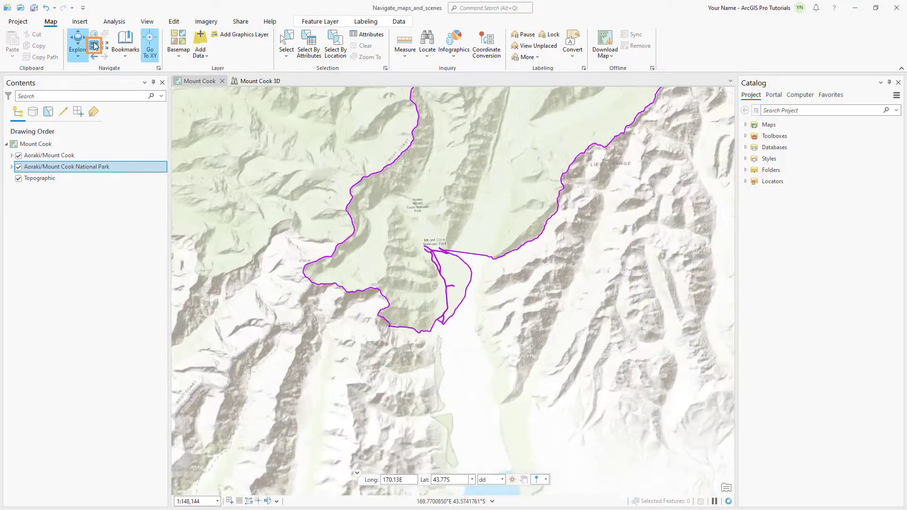
{"action": "left_click", "coordinate": [94, 45]}
{"action": "left_click", "coordinate": [94, 45]}
{"action": "left_click", "coordinate": [94, 46]}
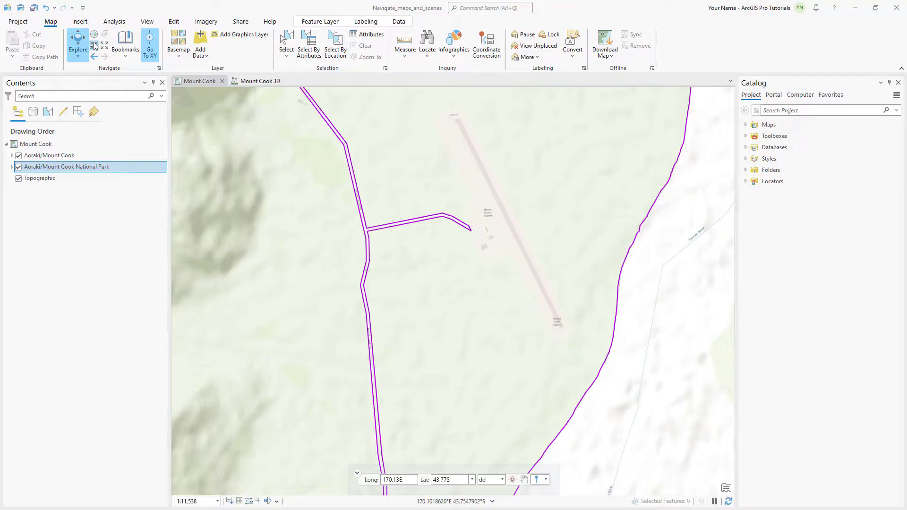
{"action": "left_click", "coordinate": [150, 49]}
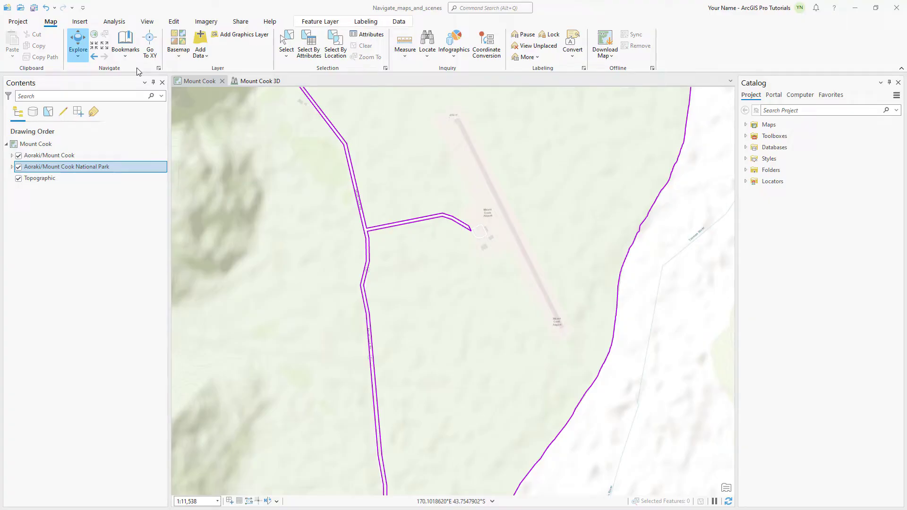
- Show the Mount Cook 3D scene at the Aoraki/Mount Cook bookmark with the peak layer on
{"action": "left_click", "coordinate": [255, 81]}
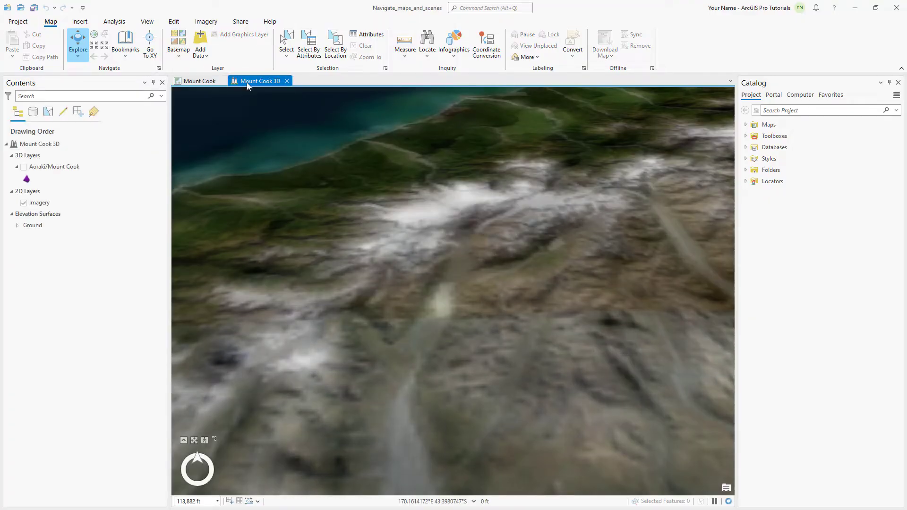
{"action": "left_click", "coordinate": [130, 52]}
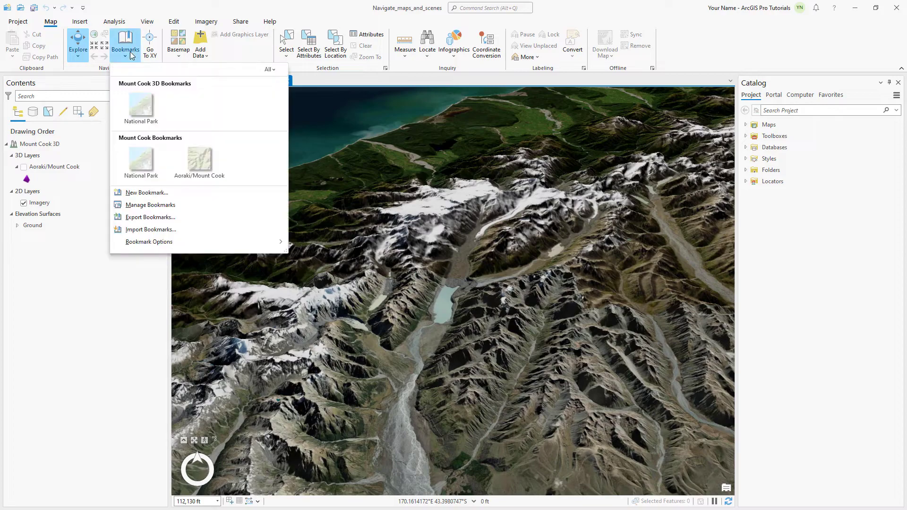
{"action": "left_click", "coordinate": [194, 161]}
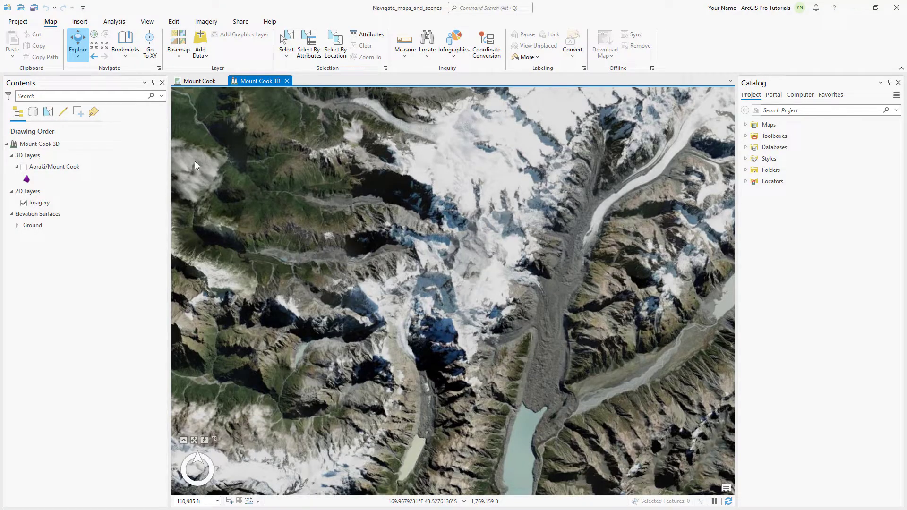
{"action": "left_click", "coordinate": [24, 168]}
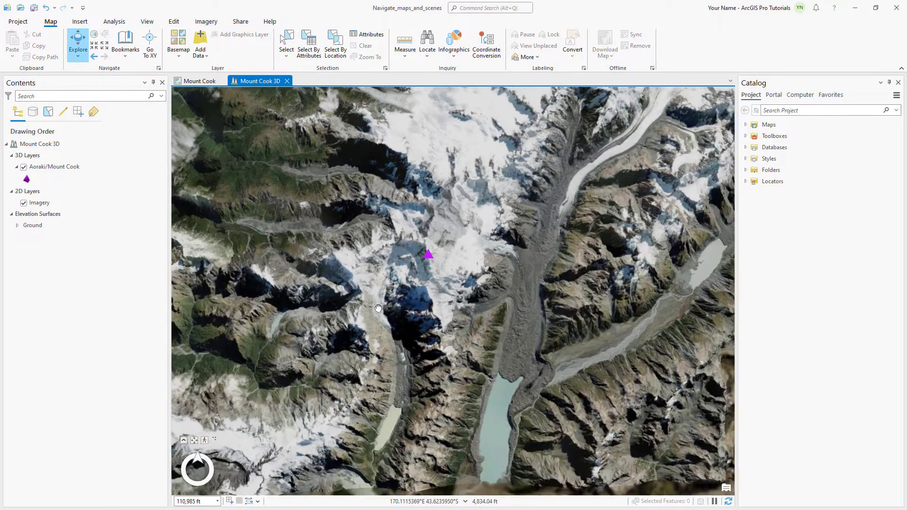
- Pan, zoom and tilt the 3D scene around the peak into an oblique view
{"action": "left_click_drag", "start_coordinate": [420, 370], "coordinate": [336, 271]}
{"action": "scroll", "coordinate": [395, 252], "scroll_direction": "up", "scroll_amount": 3}
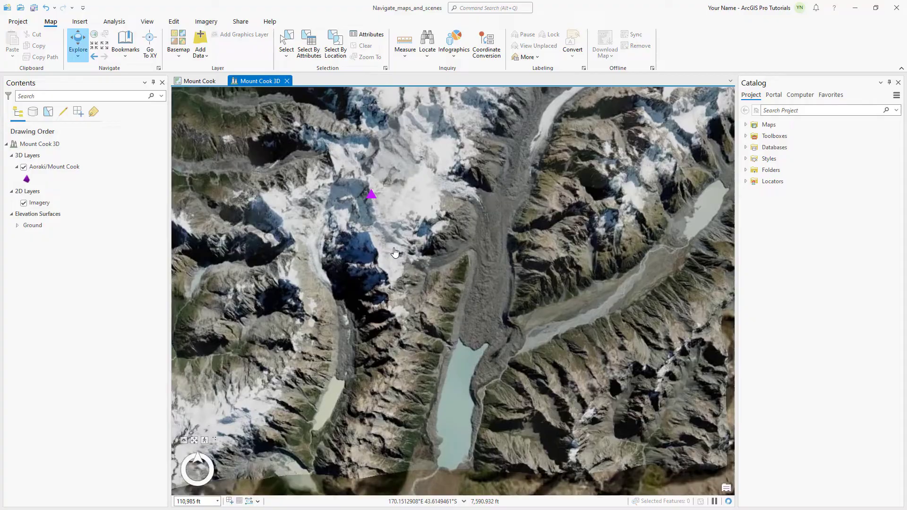
{"action": "scroll", "coordinate": [395, 253], "scroll_direction": "down", "scroll_amount": 3}
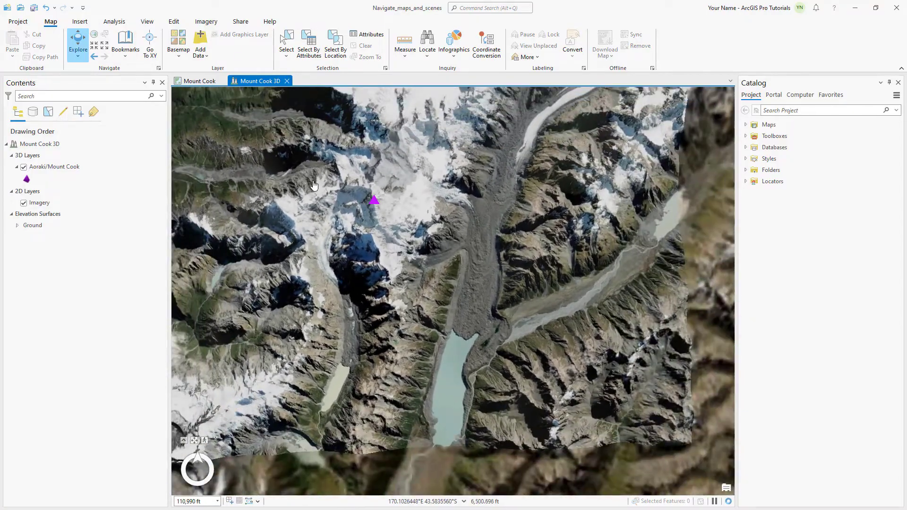
{"action": "left_click_drag", "start_coordinate": [342, 209], "coordinate": [445, 279]}
{"action": "middle_click_drag", "start_coordinate": [446, 275], "coordinate": [330, 268]}
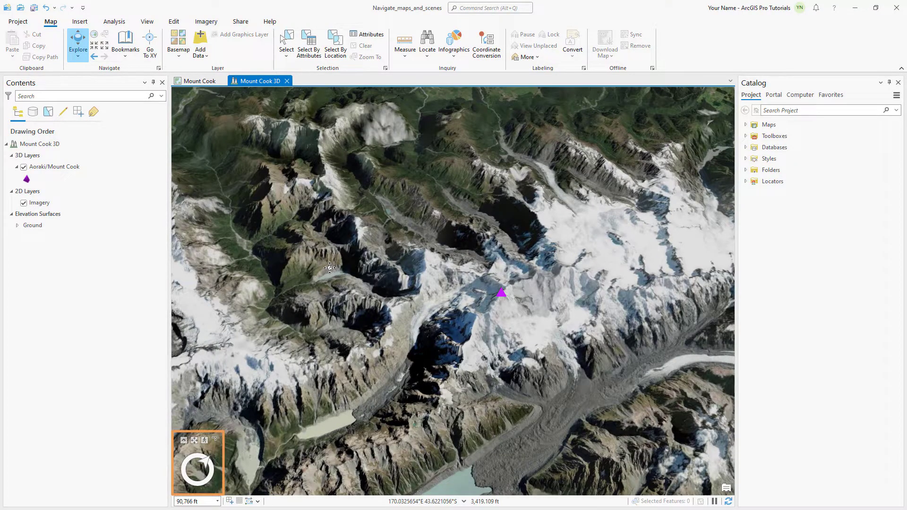
- Return to the Aoraki/Mount Cook bookmark and rotate and tilt the scene with the expanded Navigator
{"action": "left_click", "coordinate": [123, 57]}
{"action": "left_click", "coordinate": [201, 163]}
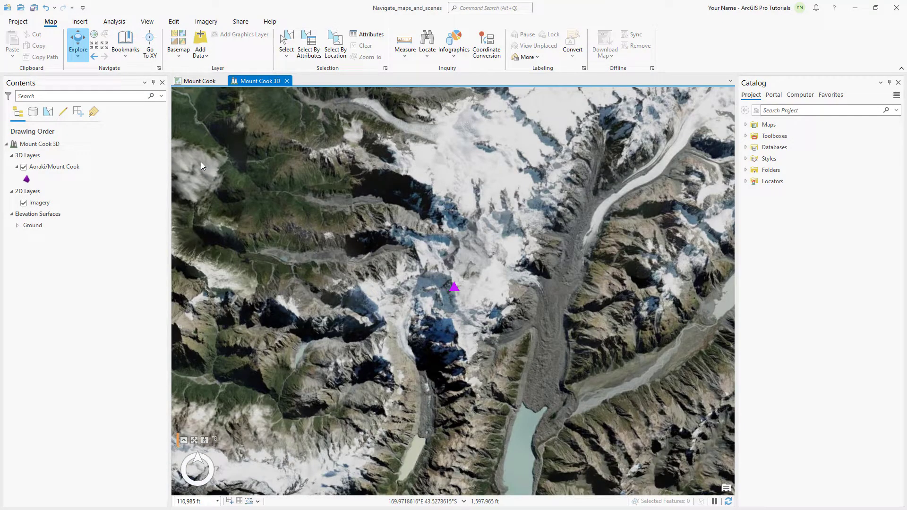
{"action": "left_click", "coordinate": [184, 440]}
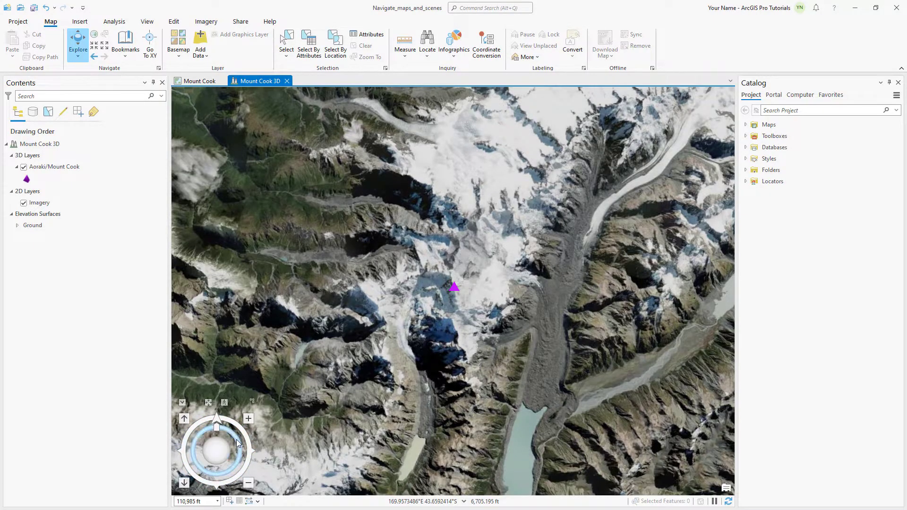
{"action": "left_click_drag", "start_coordinate": [179, 432], "coordinate": [294, 414]}
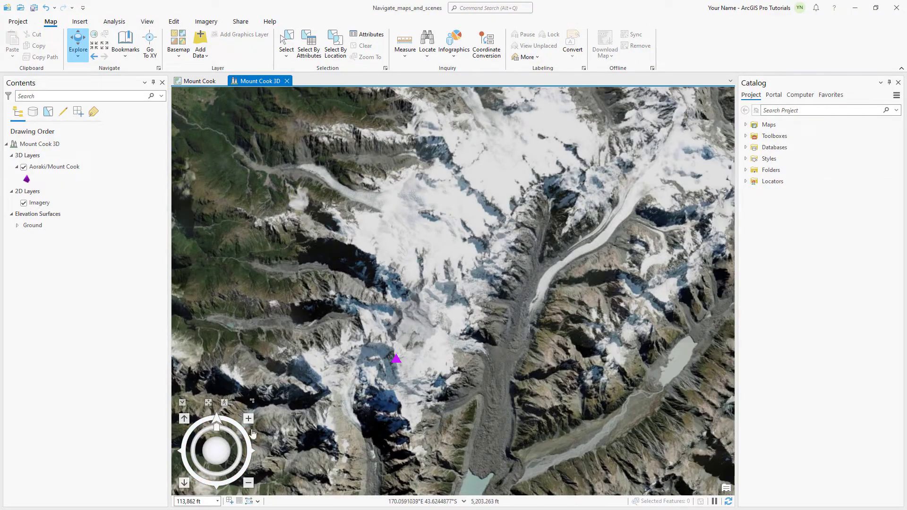
{"action": "mouse_move", "coordinate": [216, 451]}
{"action": "left_mouse_down"}
{"action": "mouse_move", "coordinate": [218, 478]}
{"action": "mouse_move", "coordinate": [206, 464]}
{"action": "mouse_move", "coordinate": [195, 475]}
{"action": "mouse_move", "coordinate": [213, 449]}
{"action": "mouse_move", "coordinate": [154, 473]}
{"action": "mouse_move", "coordinate": [129, 449]}
{"action": "mouse_move", "coordinate": [174, 469]}
{"action": "mouse_move", "coordinate": [243, 477]}
{"action": "left_mouse_up"}
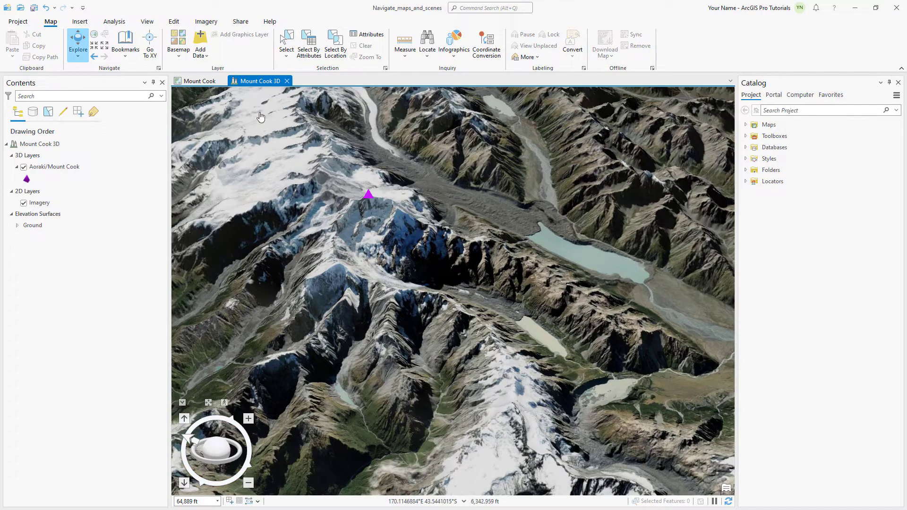
- Dock the 3D scene beside the 2D map and link the views by Center And Scale
{"action": "left_click_drag", "start_coordinate": [269, 81], "coordinate": [474, 296]}
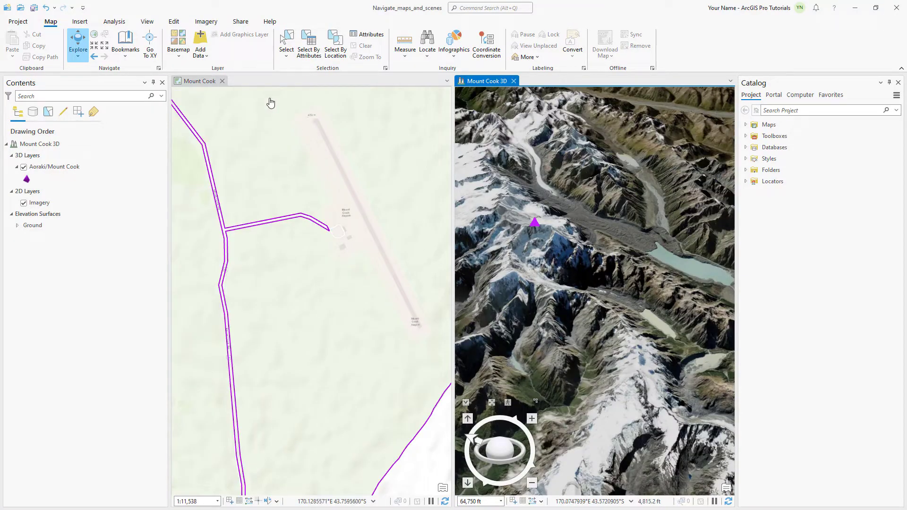
{"action": "left_click", "coordinate": [151, 23]}
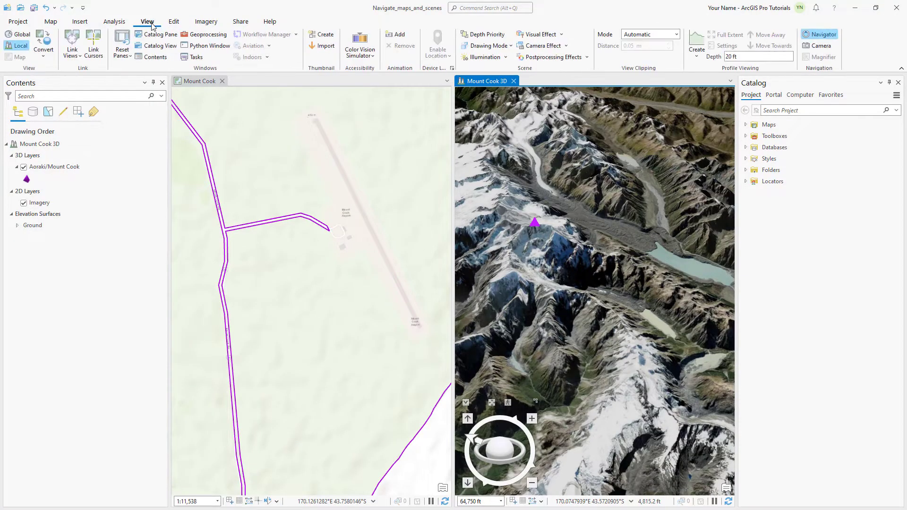
{"action": "left_click", "coordinate": [72, 47]}
{"action": "left_click", "coordinate": [104, 94]}
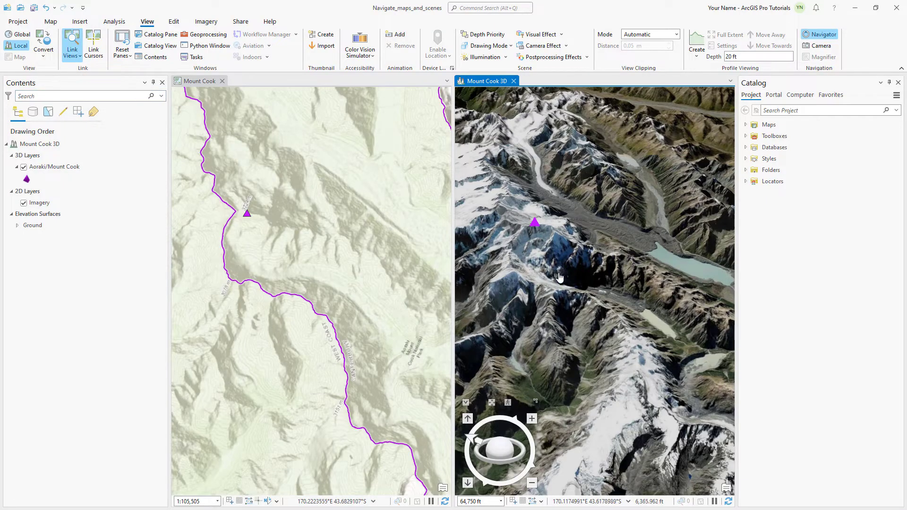
- Zoom and orbit the linked scene, then turn view linking off and pan the scene alone
{"action": "scroll", "coordinate": [561, 258], "scroll_direction": "up", "scroll_amount": 3}
{"action": "left_click_drag", "start_coordinate": [560, 278], "coordinate": [630, 370]}
{"action": "mouse_move", "coordinate": [630, 370]}
{"action": "middle_mouse_down"}
{"action": "mouse_move", "coordinate": [586, 338]}
{"action": "mouse_move", "coordinate": [567, 355]}
{"action": "mouse_move", "coordinate": [542, 457]}
{"action": "mouse_move", "coordinate": [561, 415]}
{"action": "middle_mouse_up"}
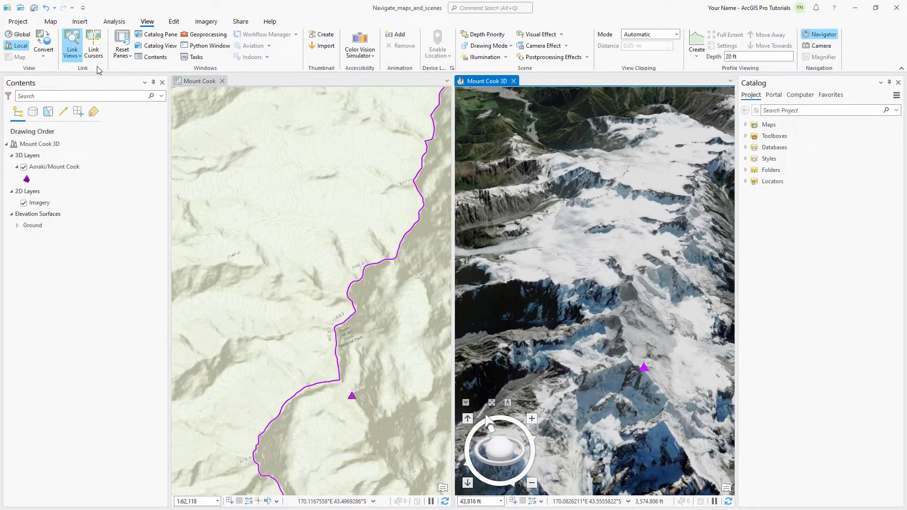
{"action": "left_click", "coordinate": [73, 43]}
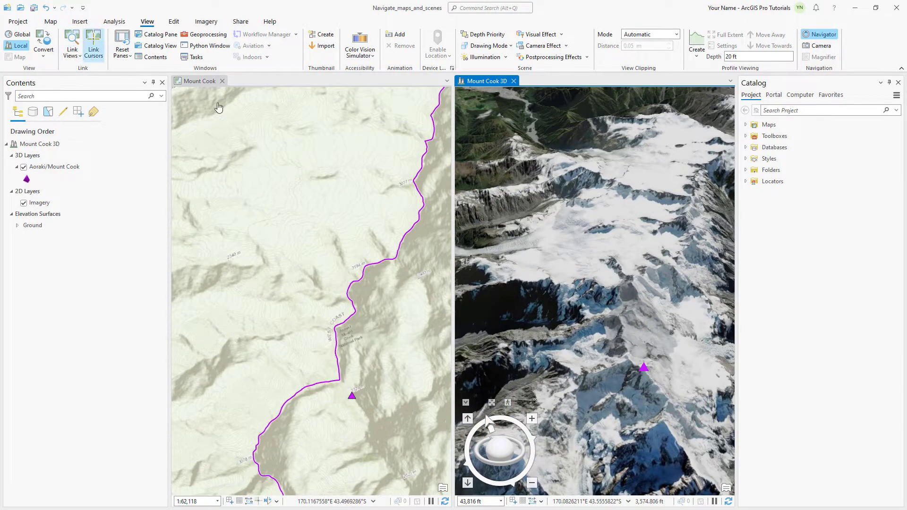
{"action": "left_click_drag", "start_coordinate": [518, 263], "coordinate": [582, 337]}
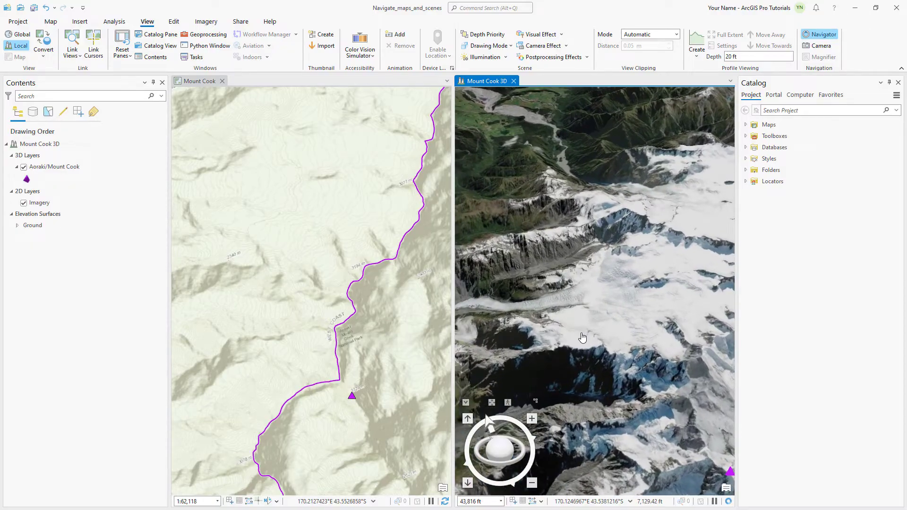
- Reset the Mount Cook map's rotation from 21.39 to 0°, then activate the Mount Cook 3D scene
{"action": "left_click", "coordinate": [196, 82]}
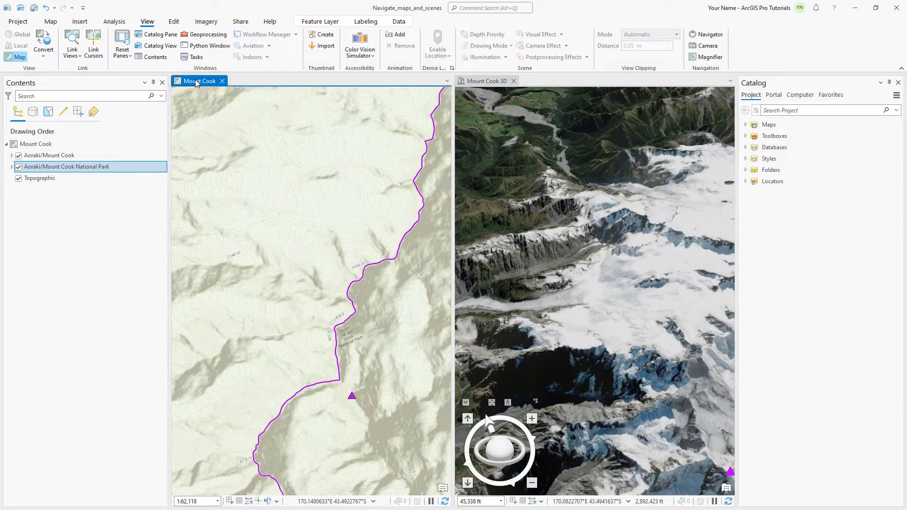
{"action": "right_click", "coordinate": [81, 145]}
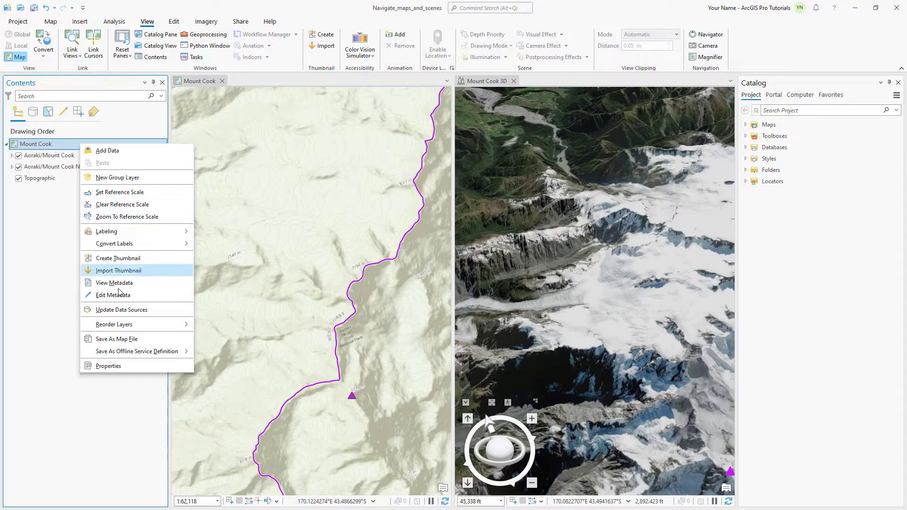
{"action": "left_click", "coordinate": [135, 365]}
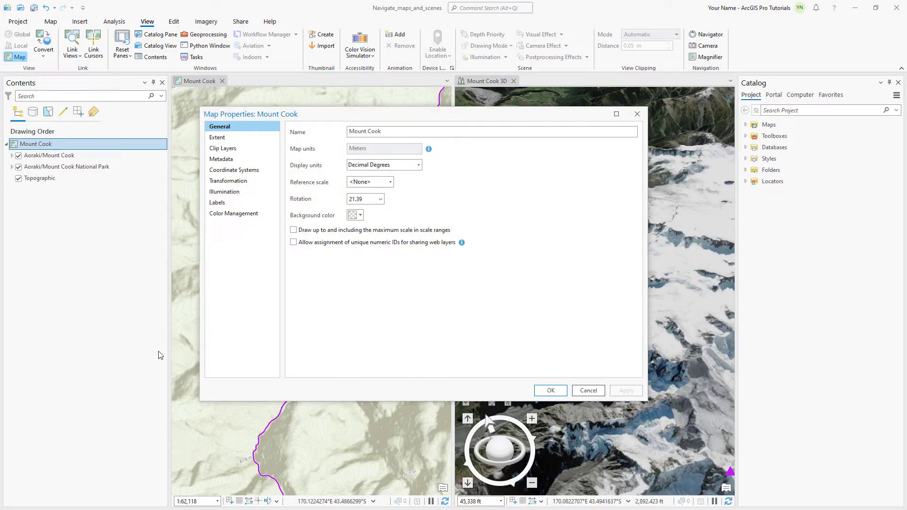
{"action": "left_click", "coordinate": [380, 199]}
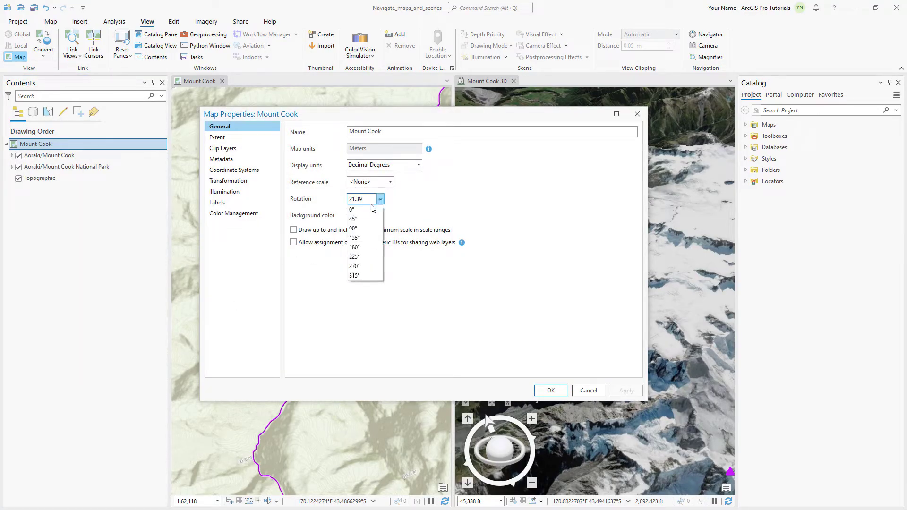
{"action": "left_click", "coordinate": [373, 210]}
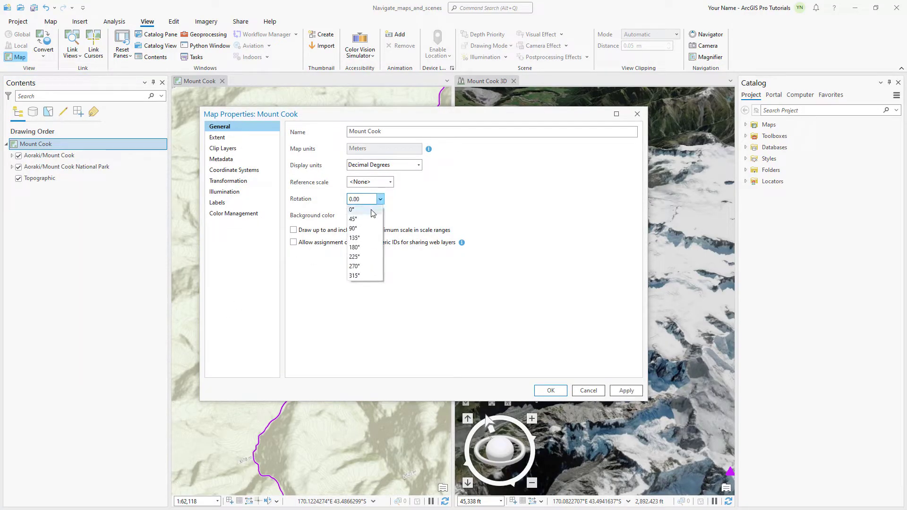
{"action": "left_click", "coordinate": [542, 390]}
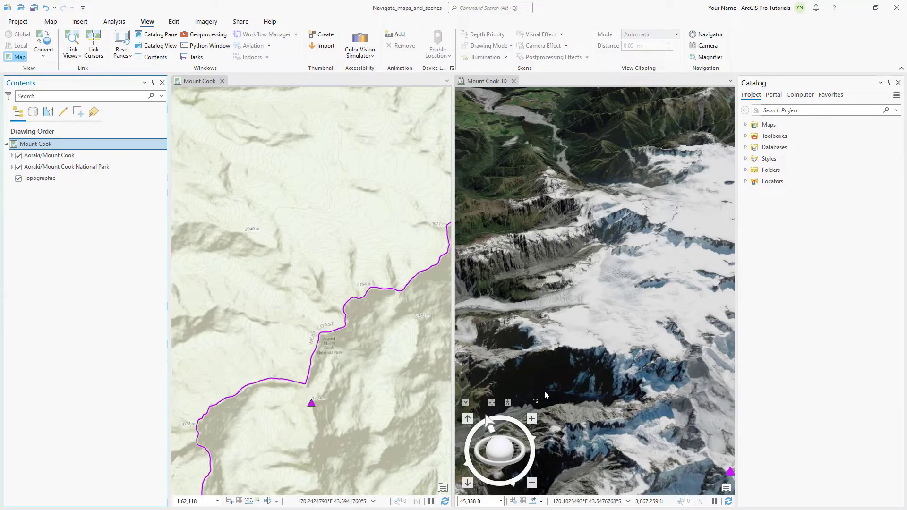
{"action": "left_click", "coordinate": [486, 83]}
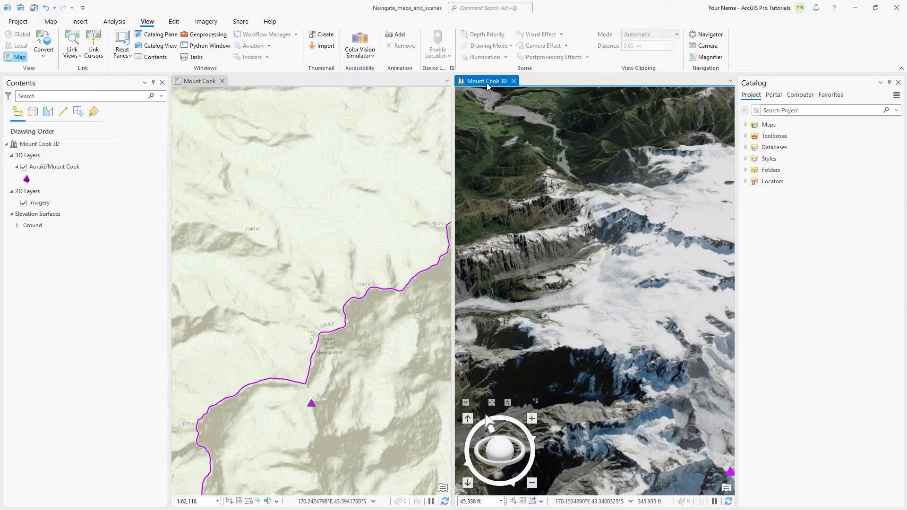
- Dock the 3D scene beside the map and zoom the map to the Aoraki/Mount Cook bookmark
{"action": "left_click_drag", "start_coordinate": [486, 83], "coordinate": [226, 76]}
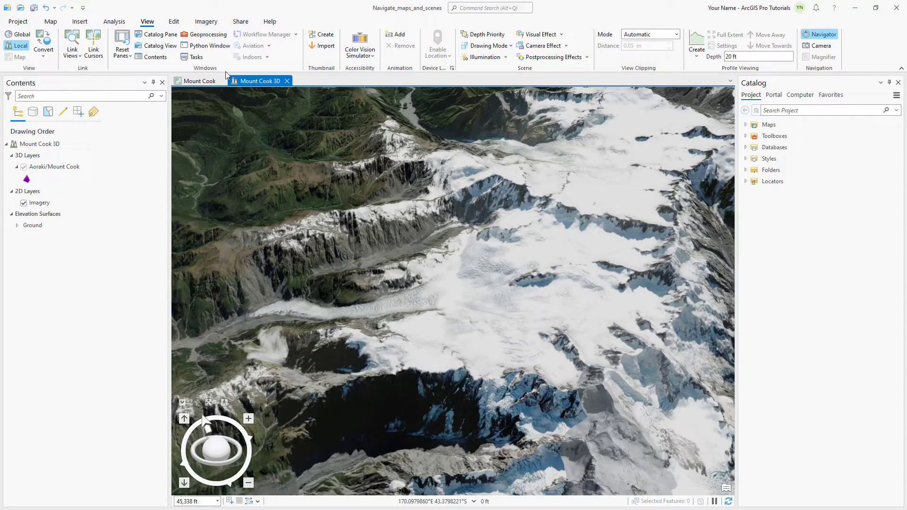
{"action": "key", "text": "ctrl+F6"}
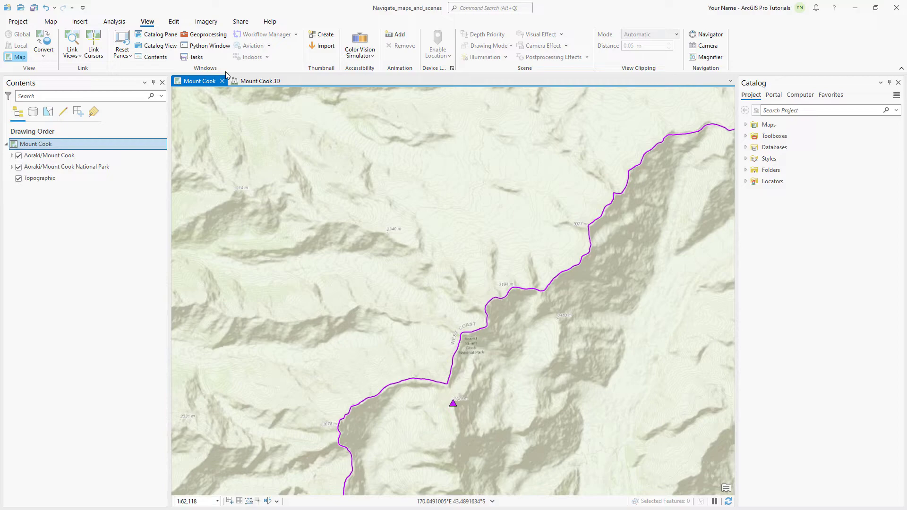
{"action": "key", "text": "alt"}
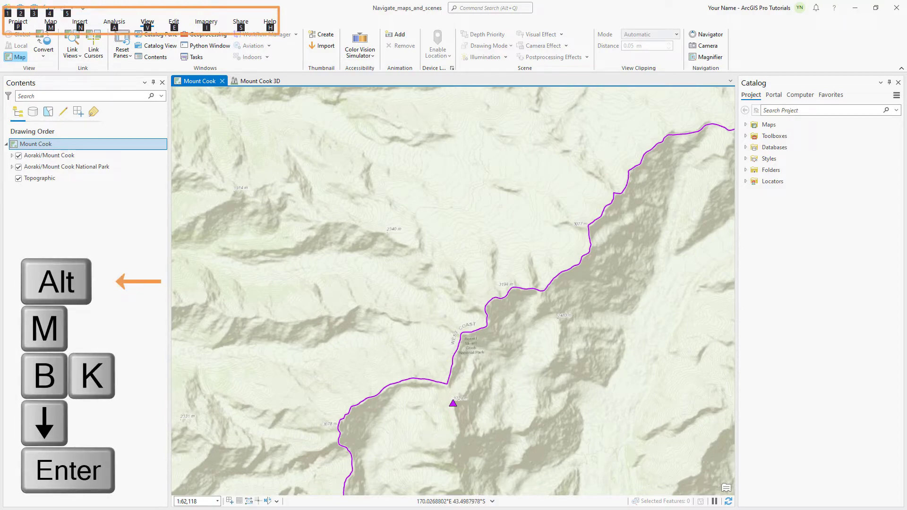
{"action": "key", "text": "m"}
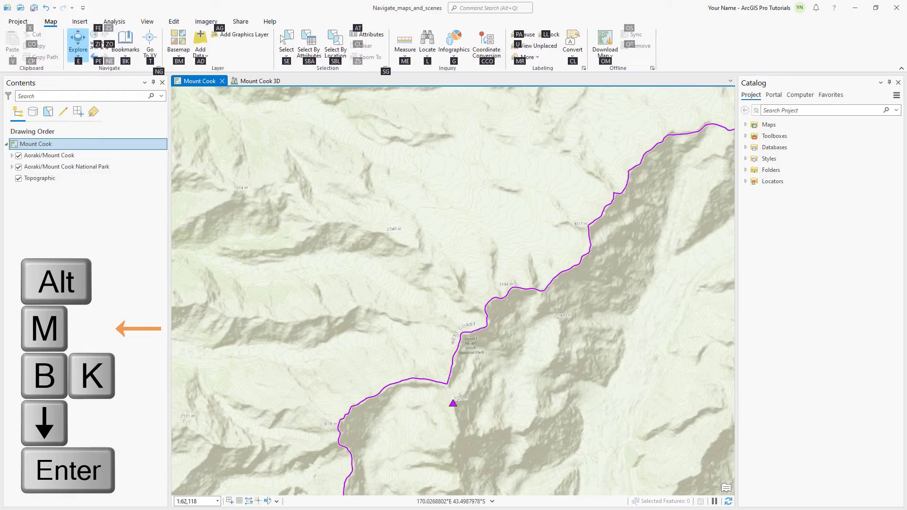
{"action": "key", "text": "b"}
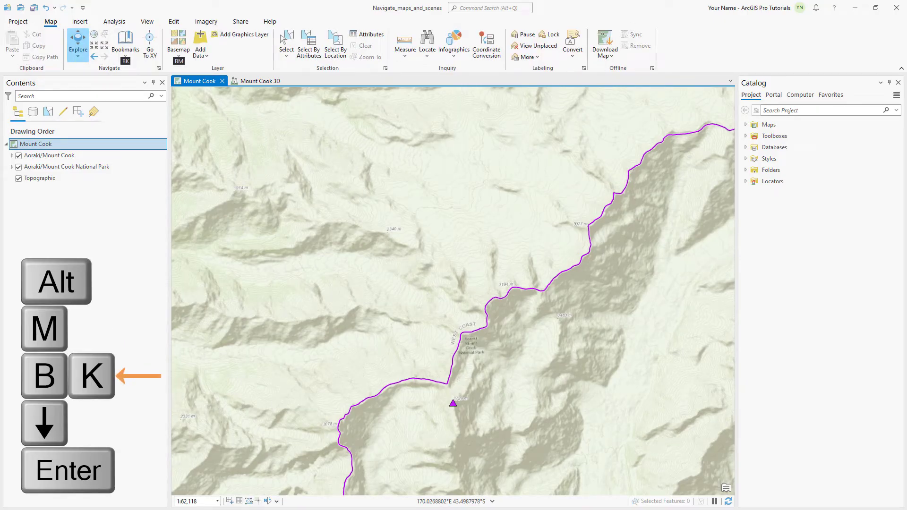
{"action": "key", "text": "k"}
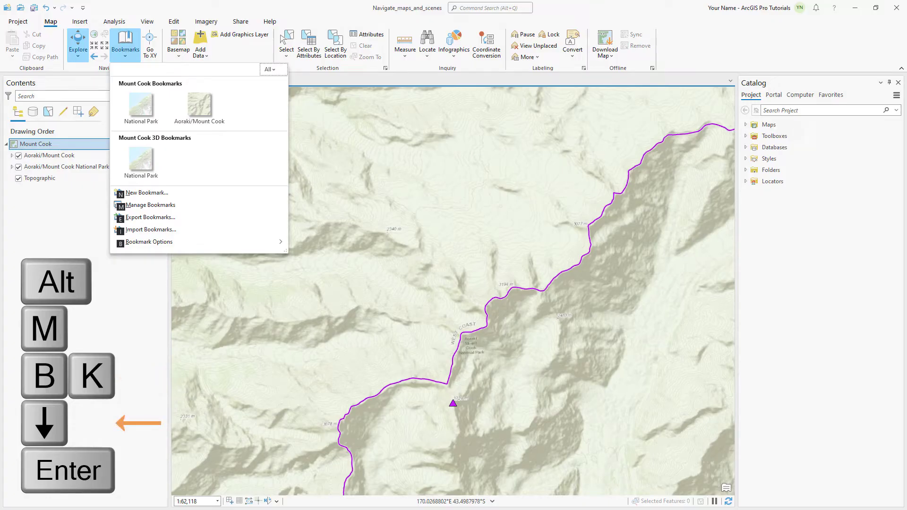
{"action": "key", "text": "Down"}
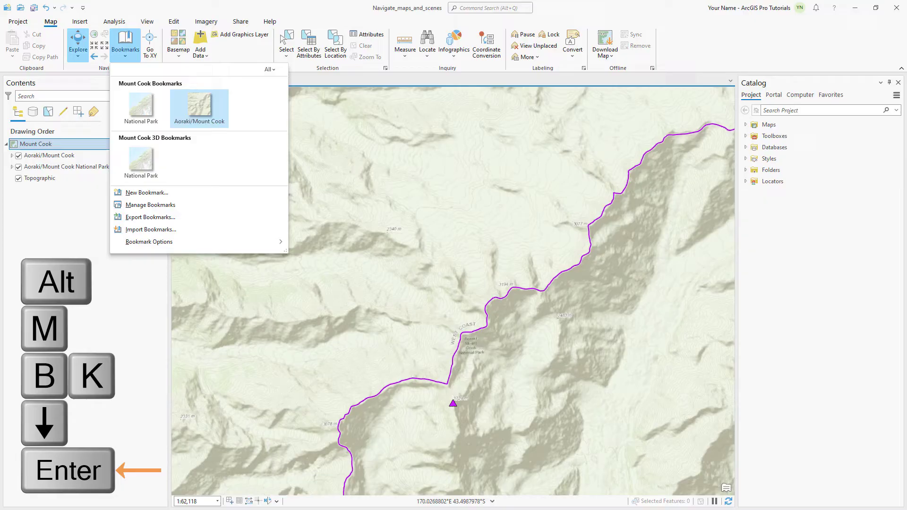
{"action": "key", "text": "Return"}
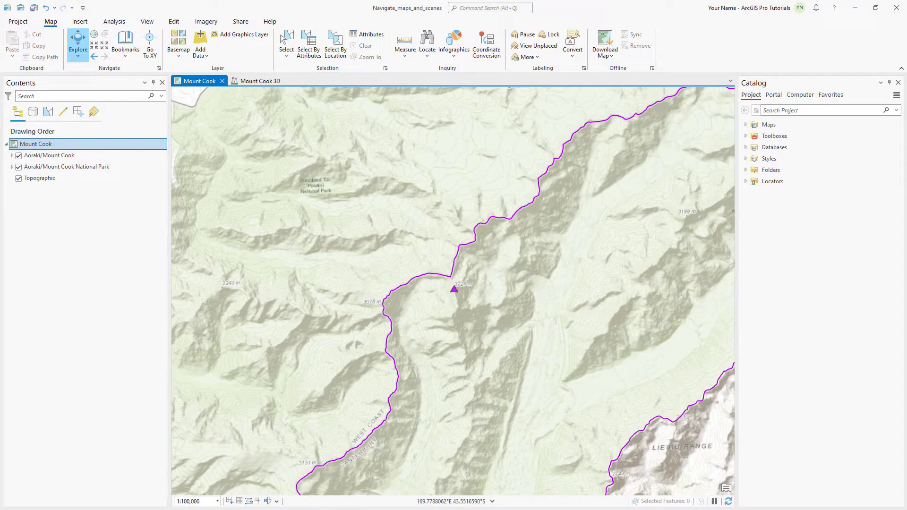
- Change the Mount Cook map's basemap to Imagery Hybrid using ribbon key tips
{"action": "key", "text": "alt"}
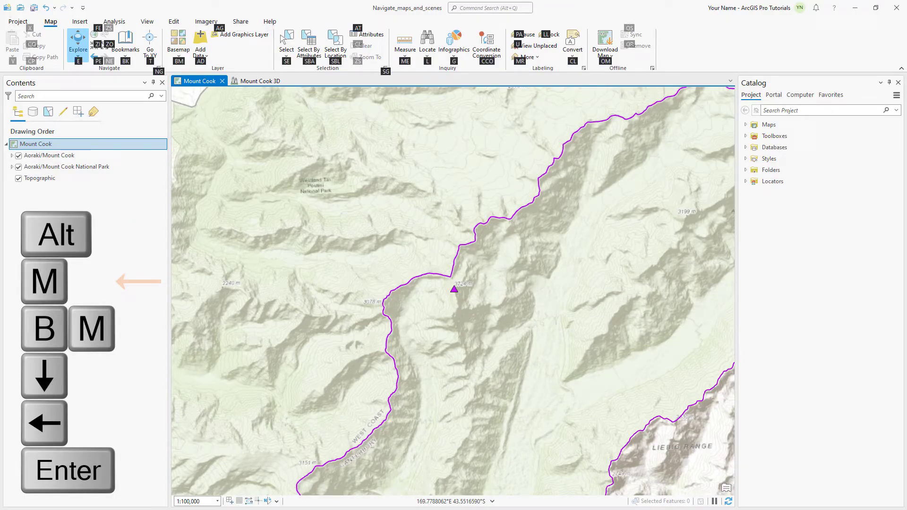
{"action": "key", "text": "m"}
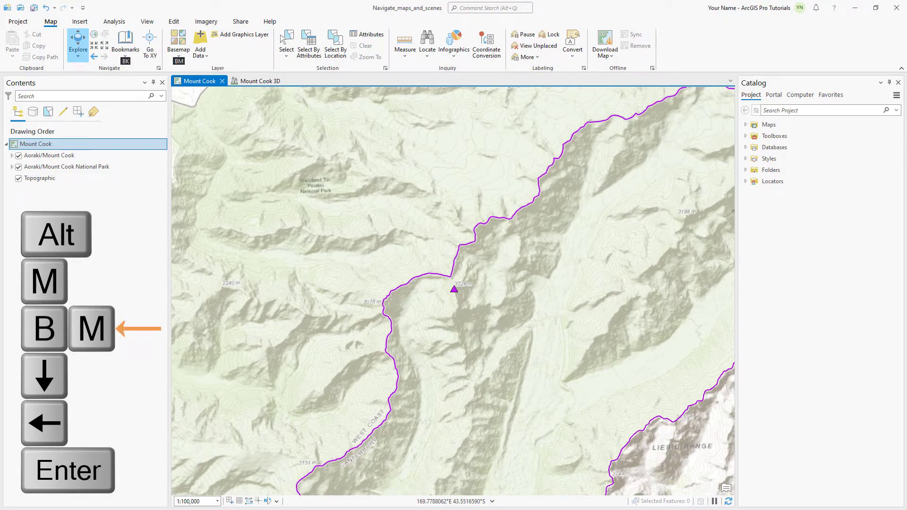
{"action": "key", "text": "b"}
{"action": "key", "text": "m"}
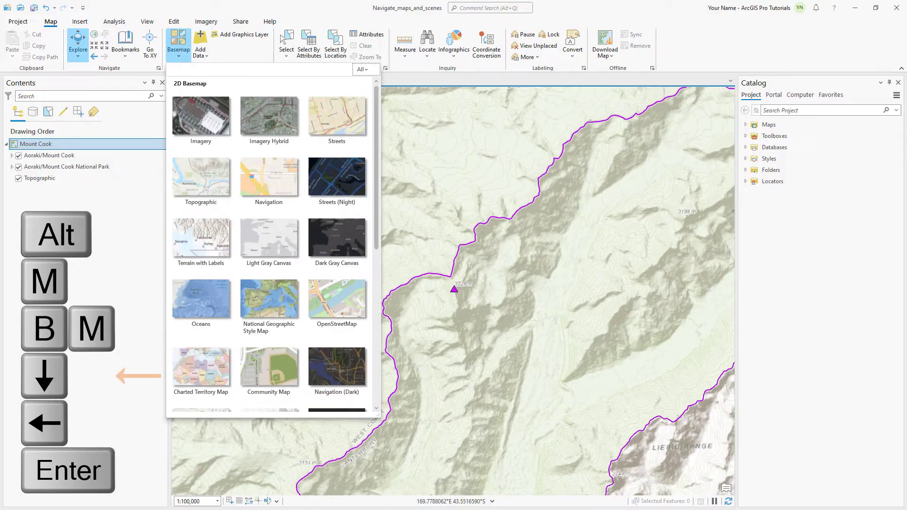
{"action": "key", "text": "Down"}
{"action": "key", "text": "Left"}
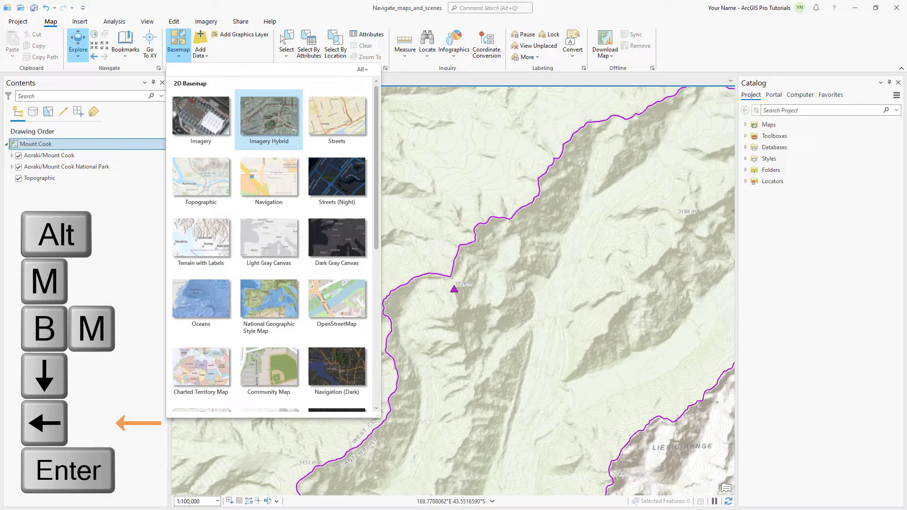
{"action": "key", "text": "Return"}
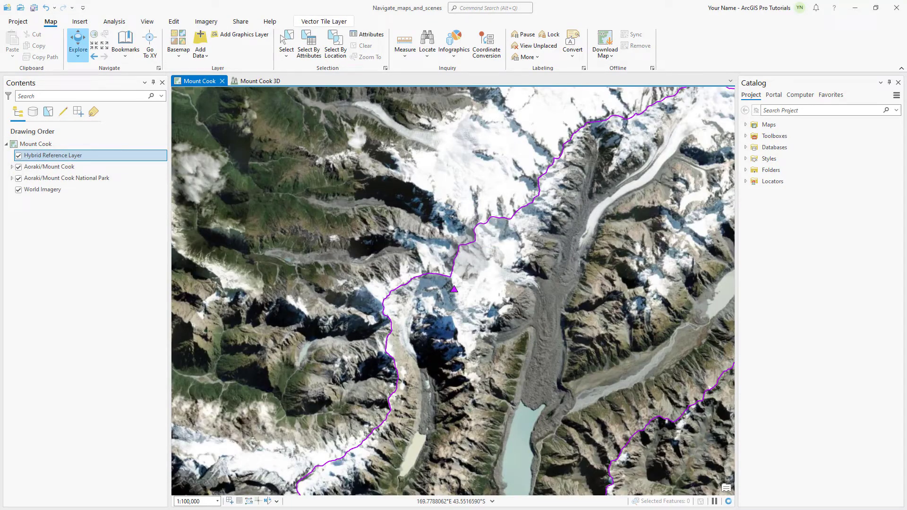
{"action": "key", "text": "Down"}
{"action": "key", "text": "Left"}
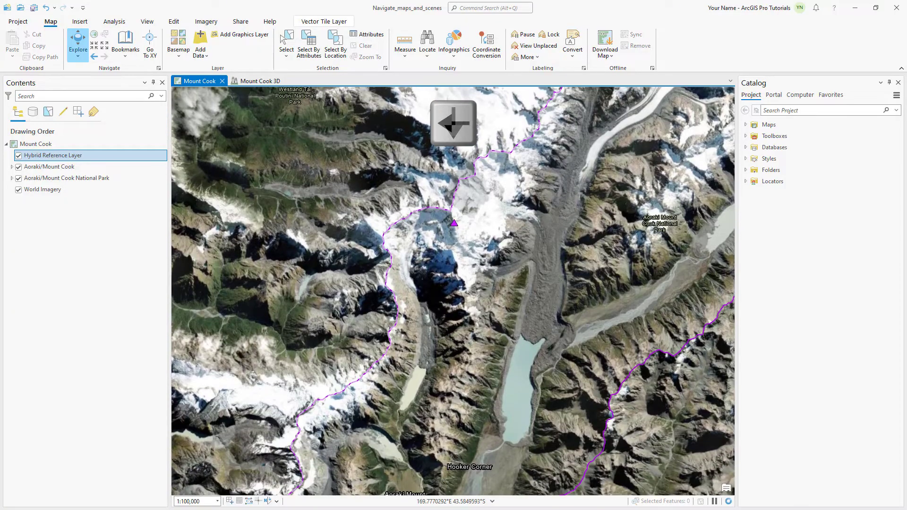
{"action": "key", "text": "Up"}
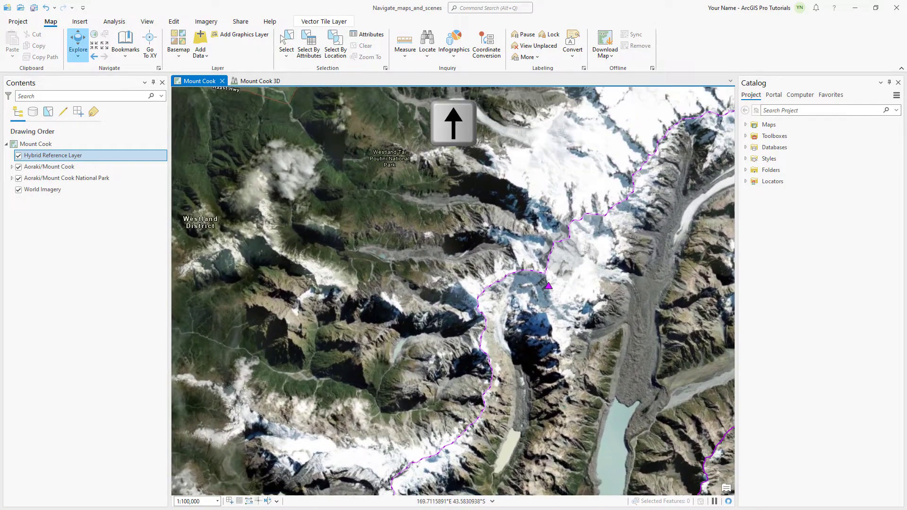
{"action": "key", "text": "Right"}
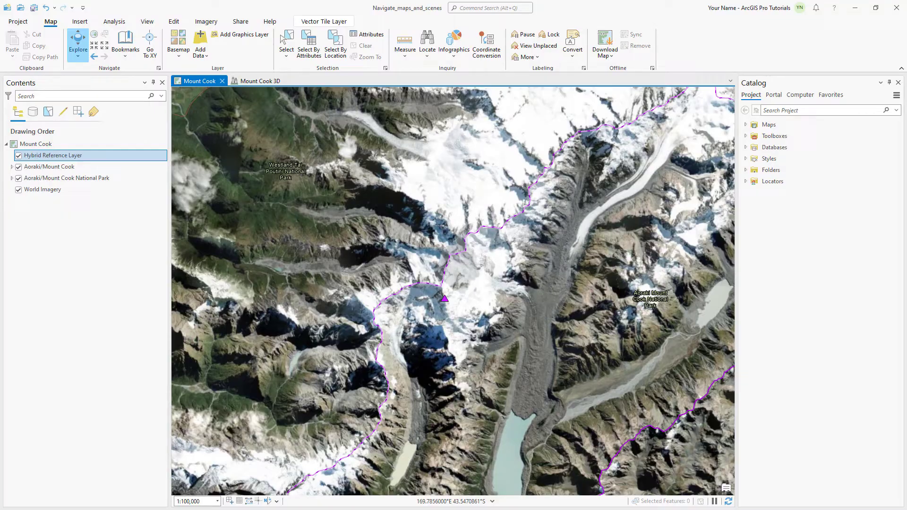
{"action": "key", "text": "Up"}
{"action": "key", "text": "Right"}
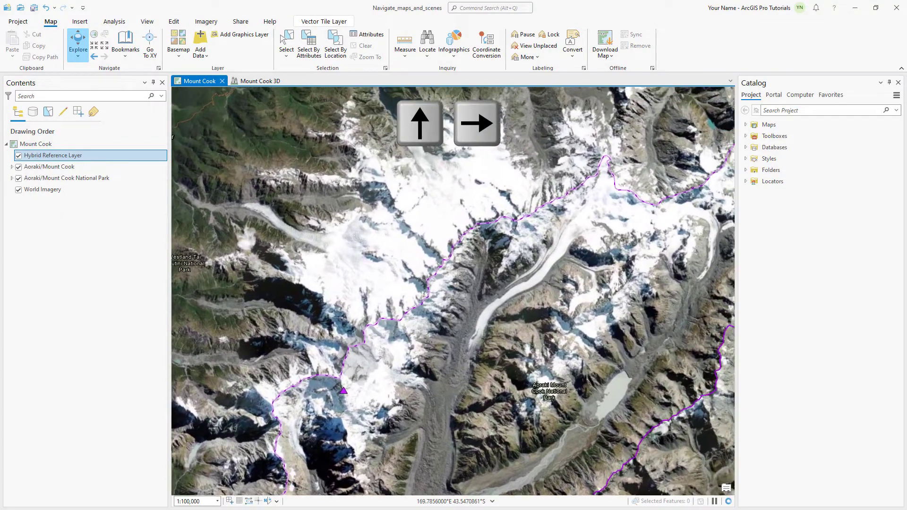
{"action": "key", "text": "Down"}
{"action": "key", "text": "Left"}
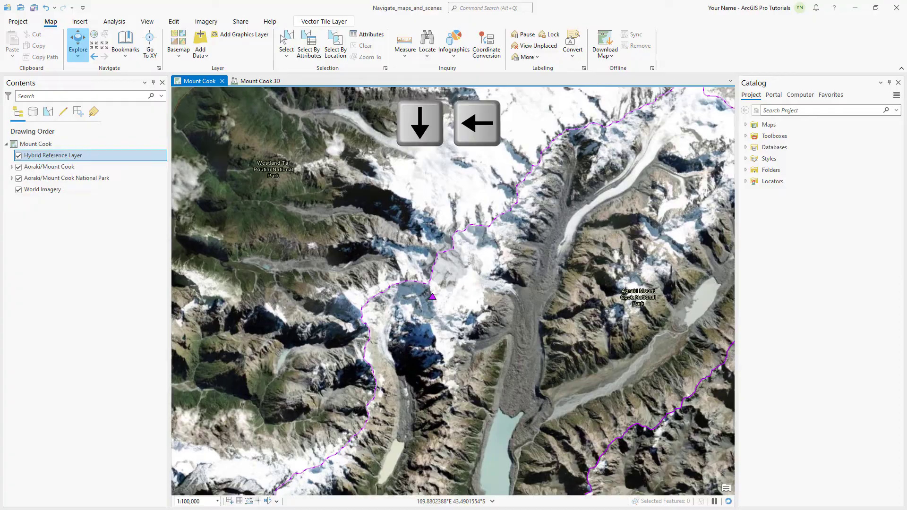
{"action": "key", "text": "minus"}
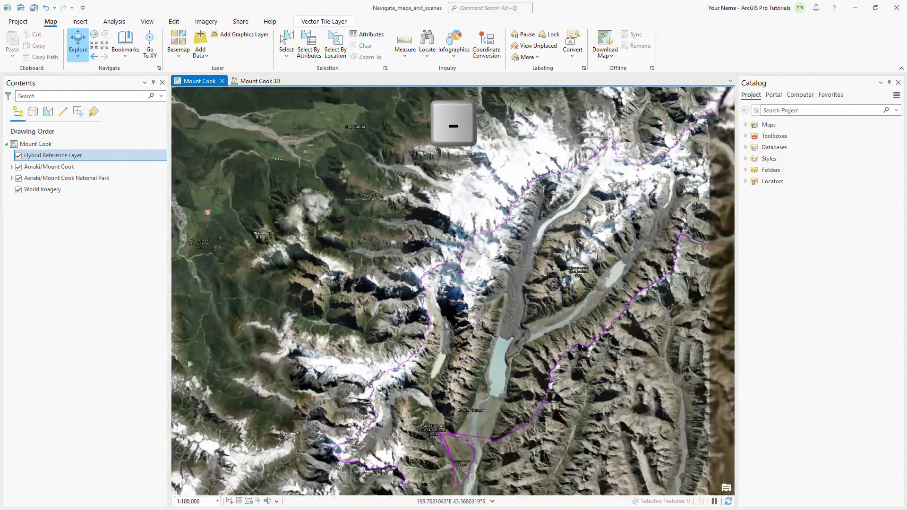
{"action": "key", "text": "minus"}
{"action": "key", "text": "minus"}
{"action": "key", "text": "minus"}
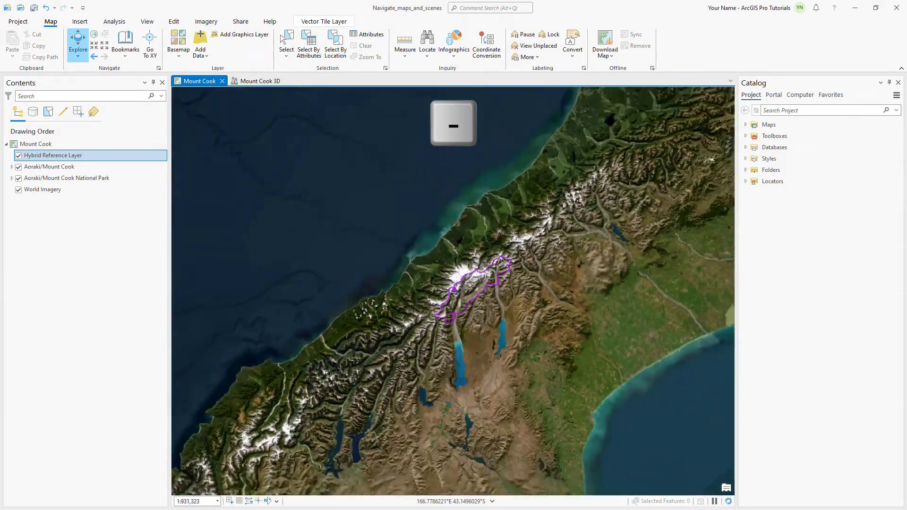
{"action": "key", "text": "minus"}
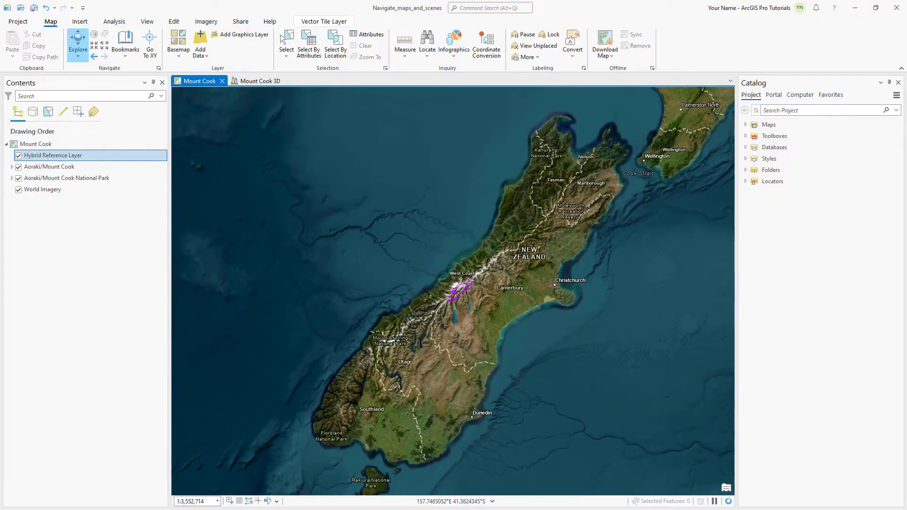
{"action": "key", "text": "equal"}
{"action": "key", "text": "equal"}
{"action": "key", "text": "equal"}
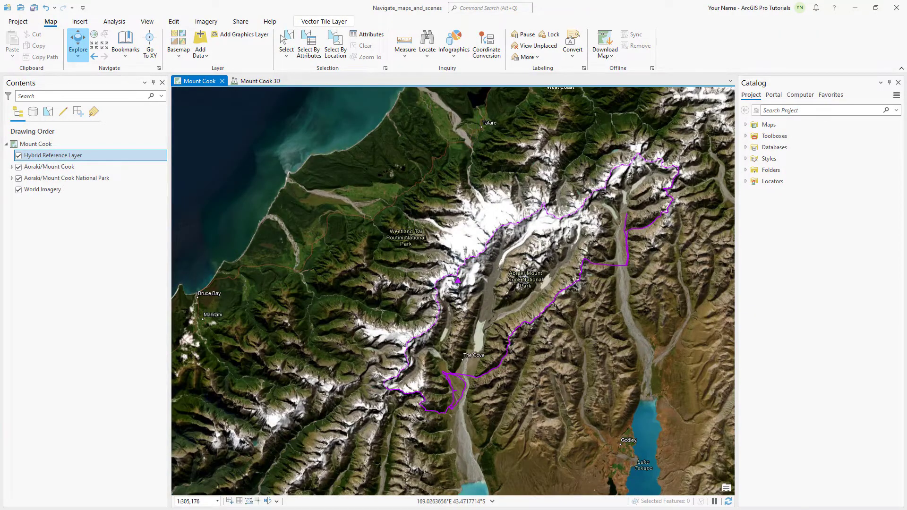
{"action": "key", "text": "Insert"}
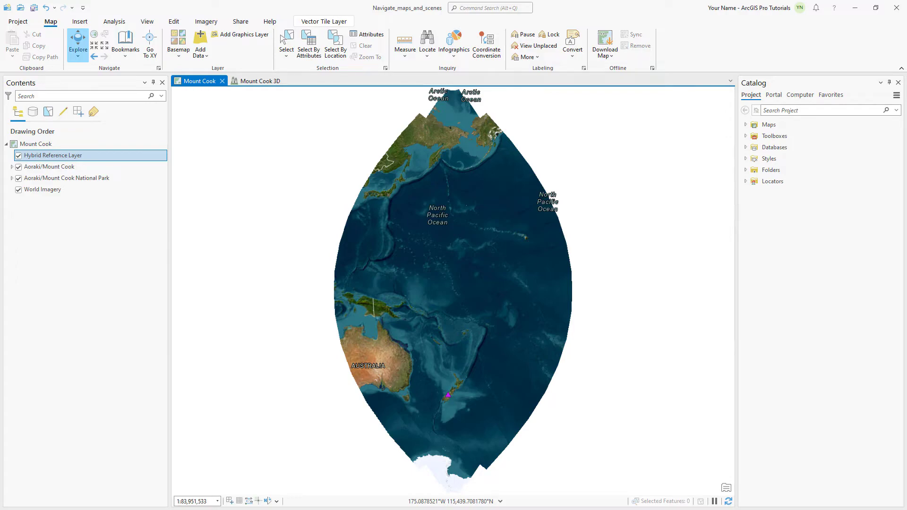
{"action": "key", "text": "comma"}
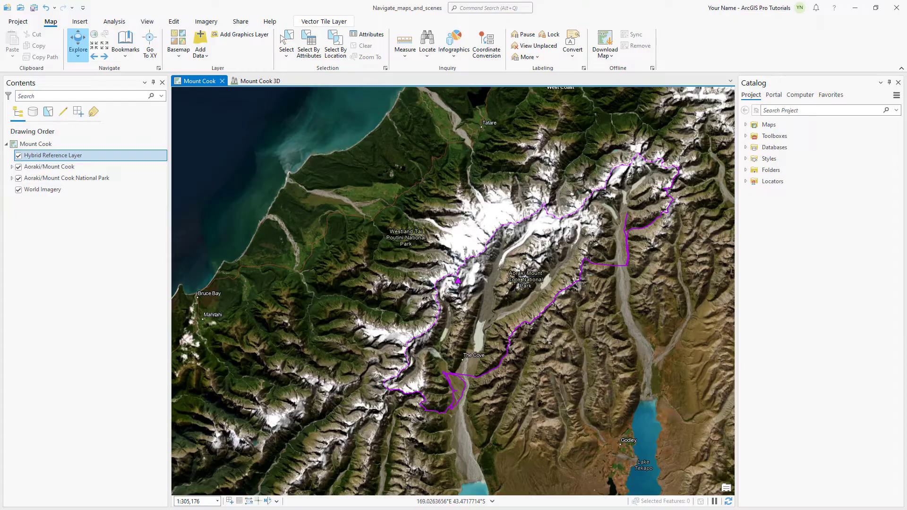
{"action": "key", "text": "ctrl+F6"}
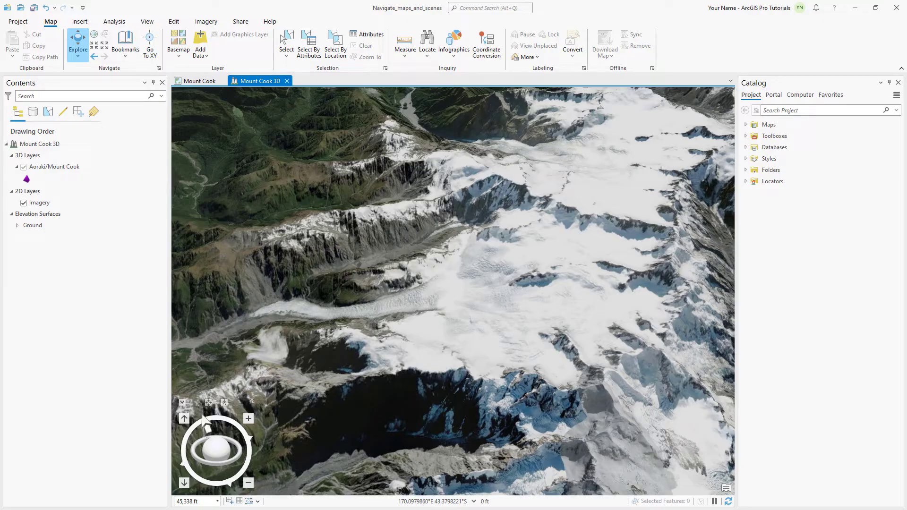
- Fly the Mount Cook 3D scene to the National Park bookmark using ribbon key tips
{"action": "key", "text": "alt"}
{"action": "key", "text": "m"}
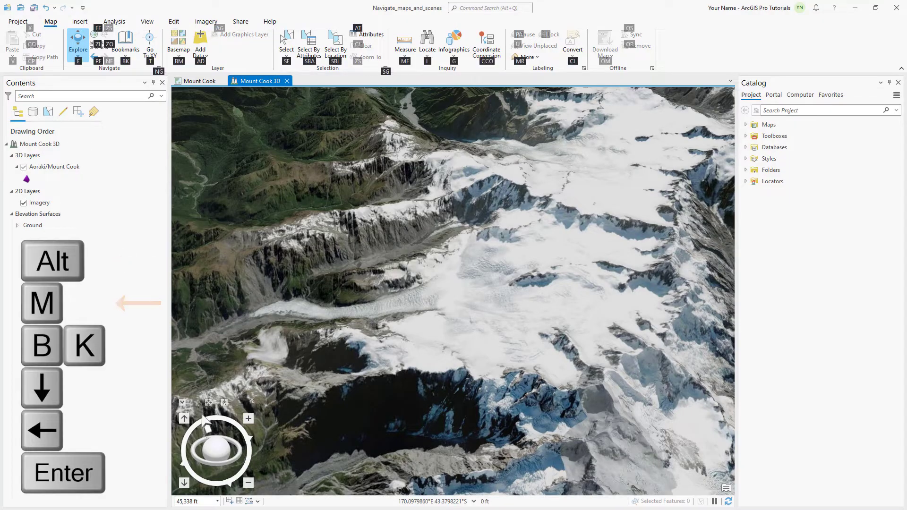
{"action": "key", "text": "b"}
{"action": "key", "text": "k"}
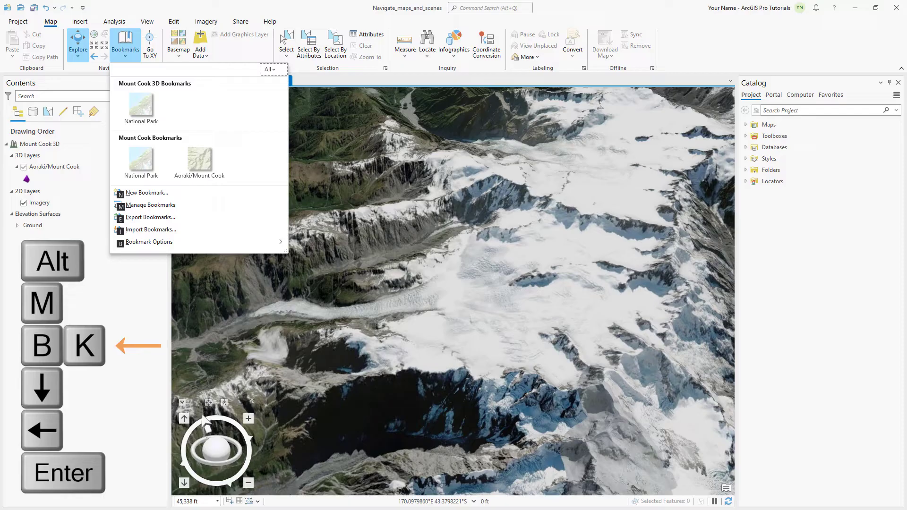
{"action": "key", "text": "Down"}
{"action": "key", "text": "Left"}
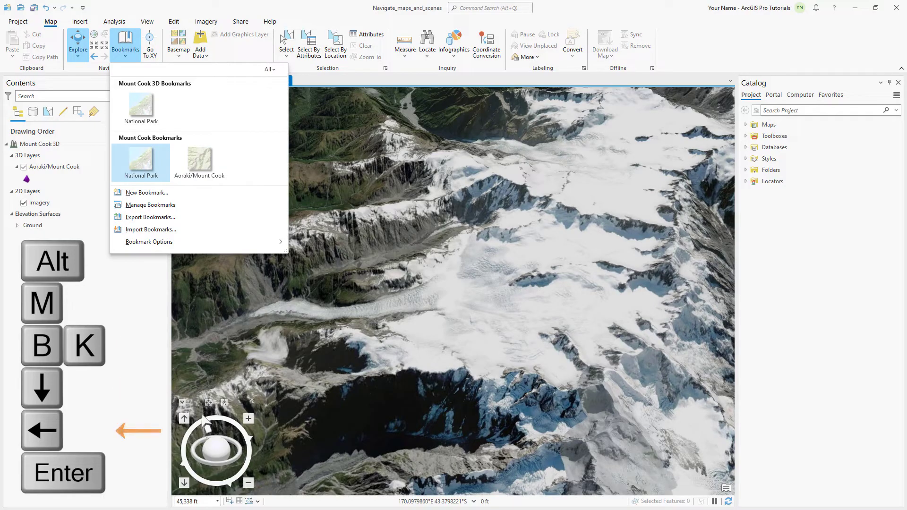
{"action": "key", "text": "Return"}
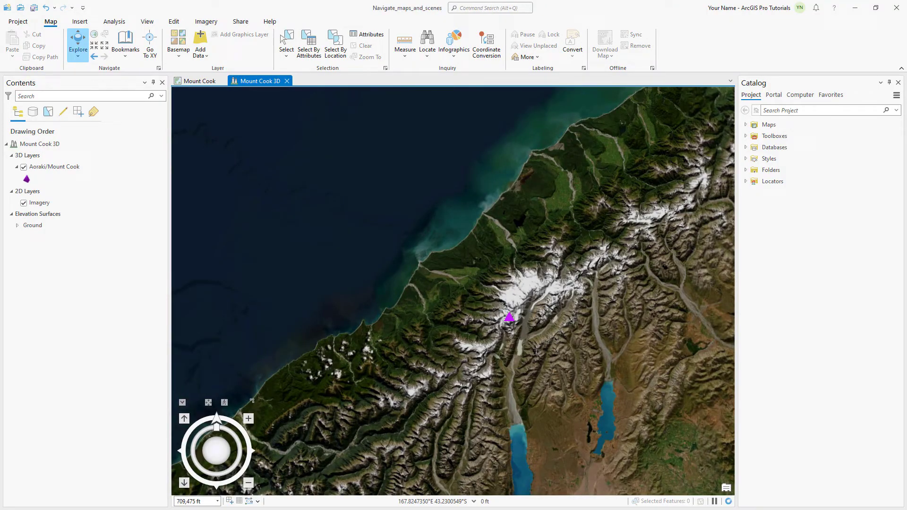
{"action": "key", "text": "alt"}
- Apply the Imagery Hybrid basemap to the Mount Cook 3D scene
{"action": "key", "text": "m"}
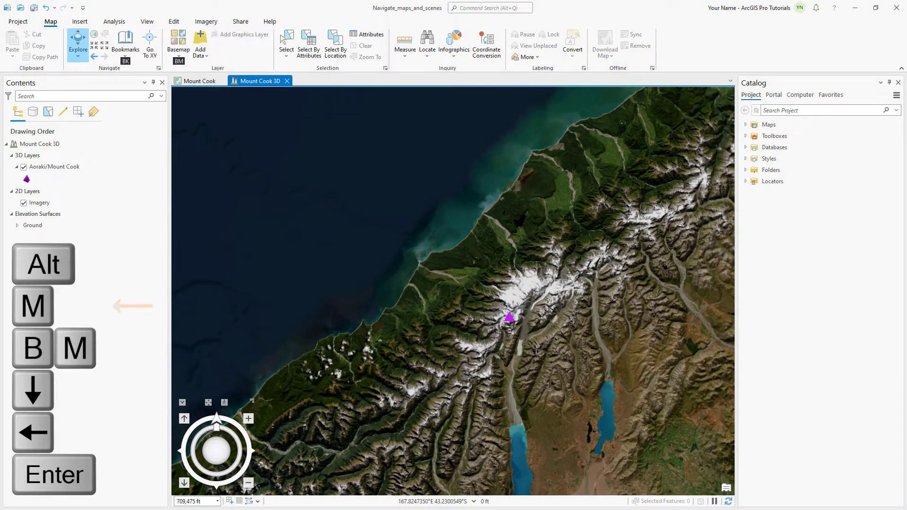
{"action": "key", "text": "b"}
{"action": "key", "text": "m"}
{"action": "key", "text": "Down"}
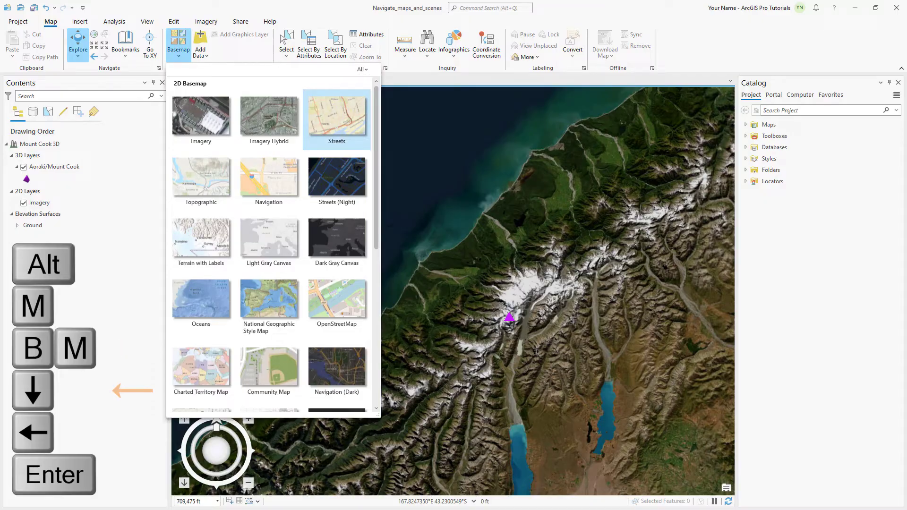
{"action": "key", "text": "Left"}
{"action": "key", "text": "Return"}
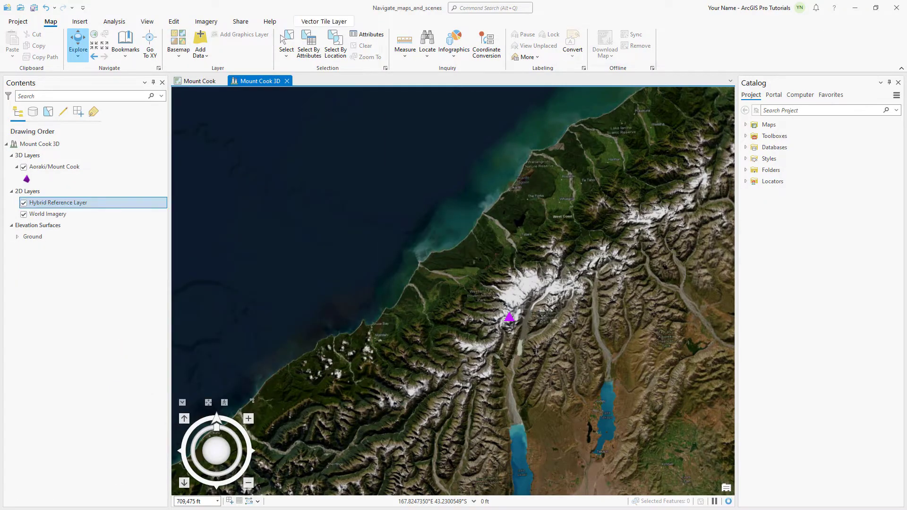
{"action": "key", "text": "alt"}
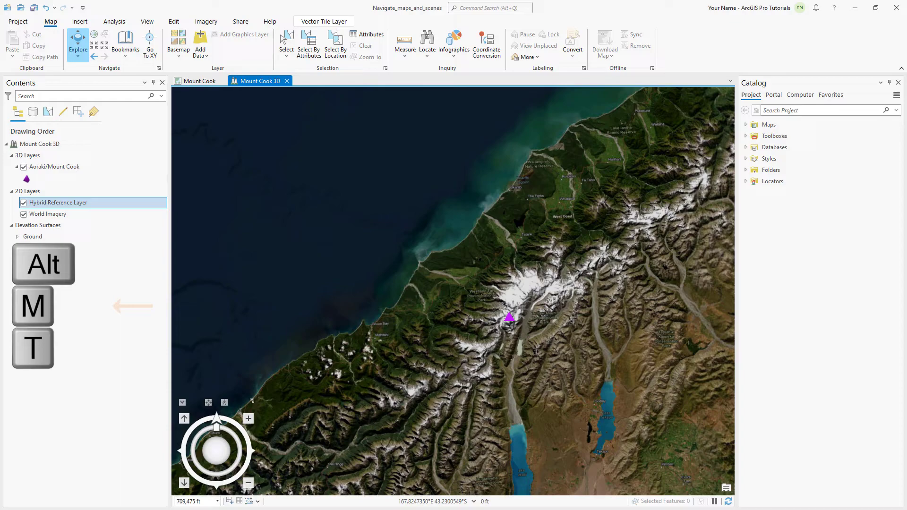
- Pan the 3D scene with Go To XY to longitude 168.66E, latitude 45.03S
{"action": "key", "text": "m"}
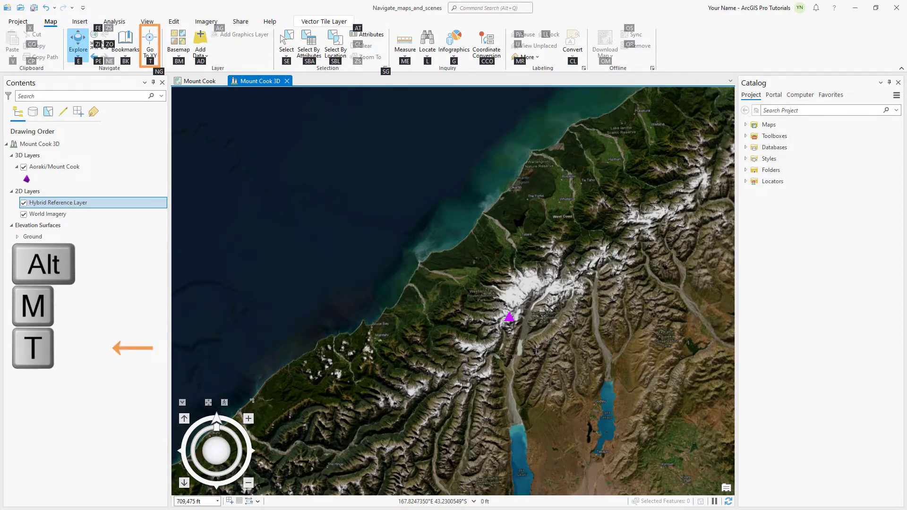
{"action": "key", "text": "t"}
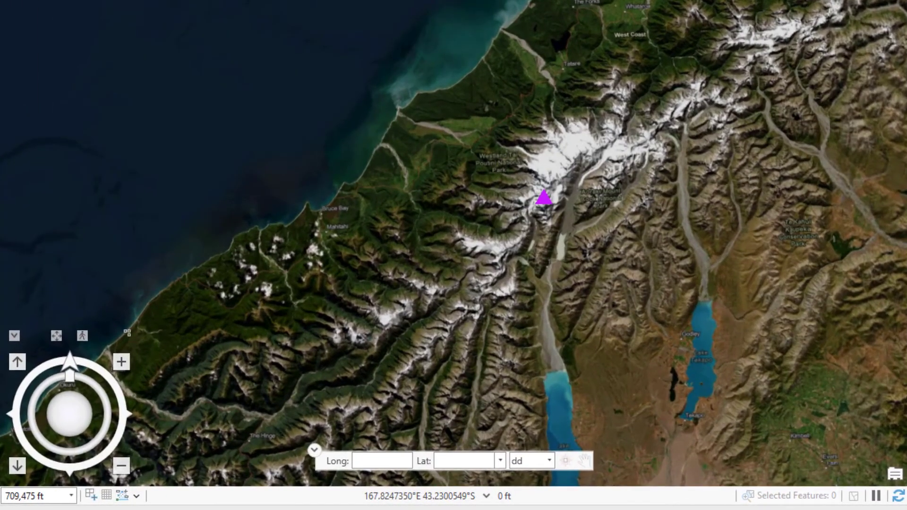
{"action": "key", "text": "Tab"}
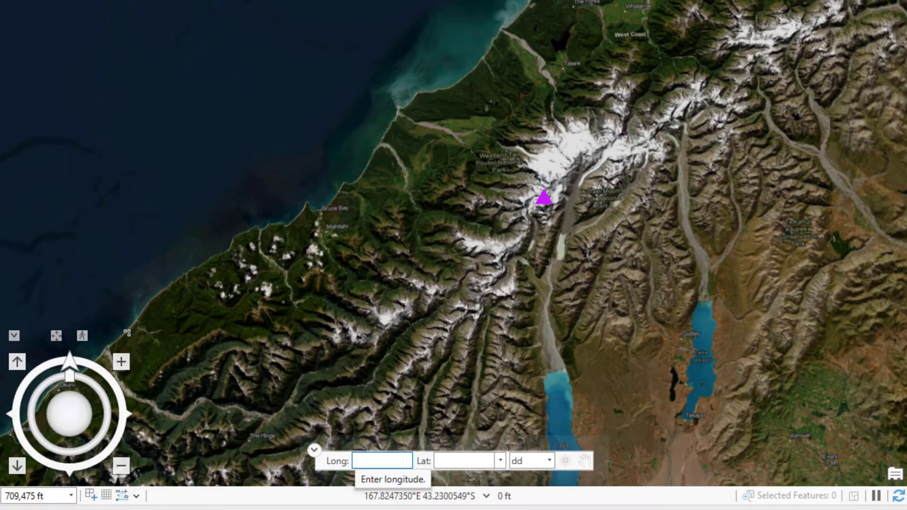
{"action": "type", "text": "168."}
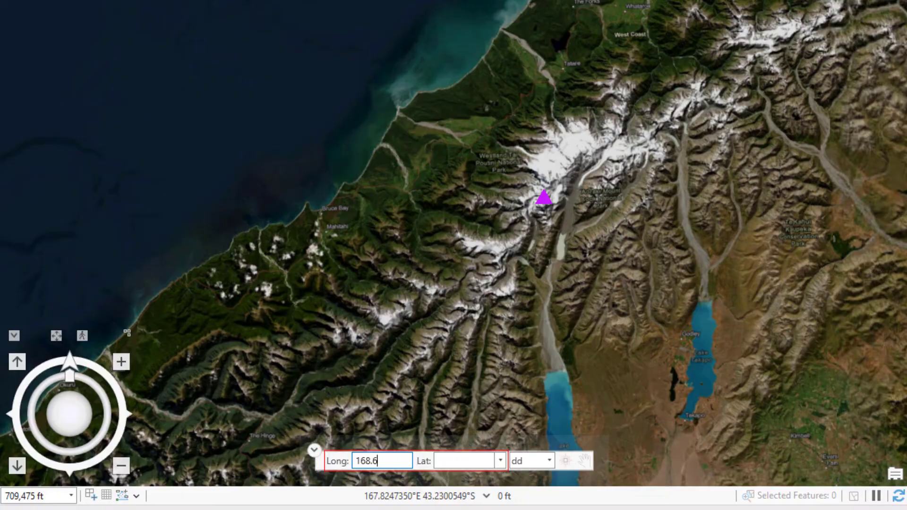
{"action": "type", "text": "6E"}
{"action": "key", "text": "Tab"}
{"action": "type", "text": "45"}
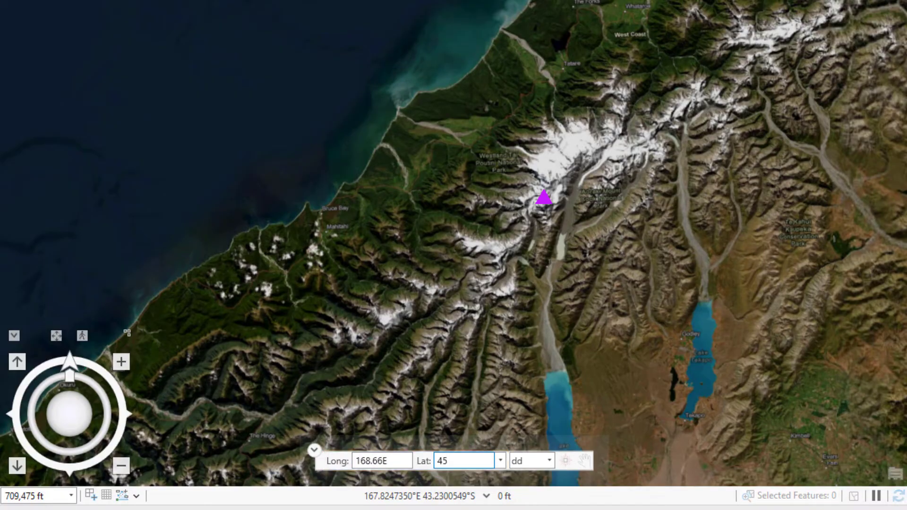
{"action": "type", "text": ".03S"}
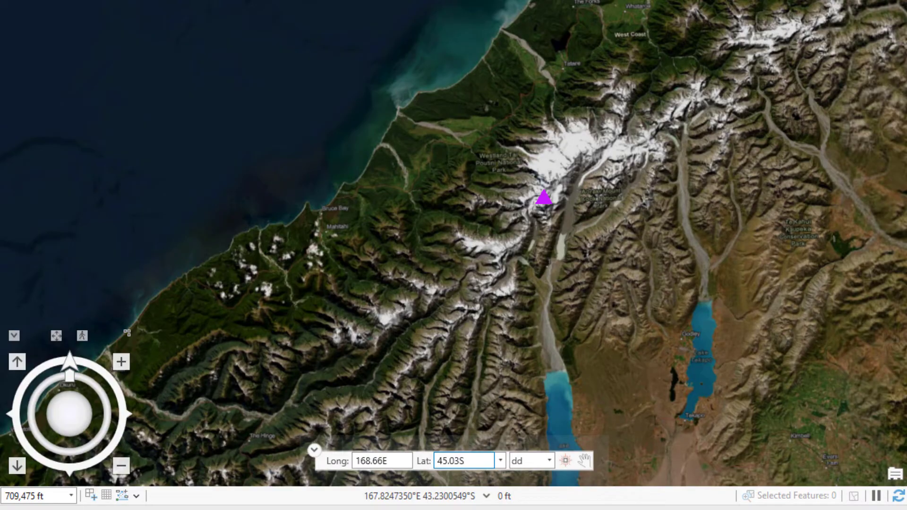
{"action": "key", "text": "Tab"}
{"action": "key", "text": "Tab"}
{"action": "key", "text": "Tab"}
{"action": "key", "text": "Return"}
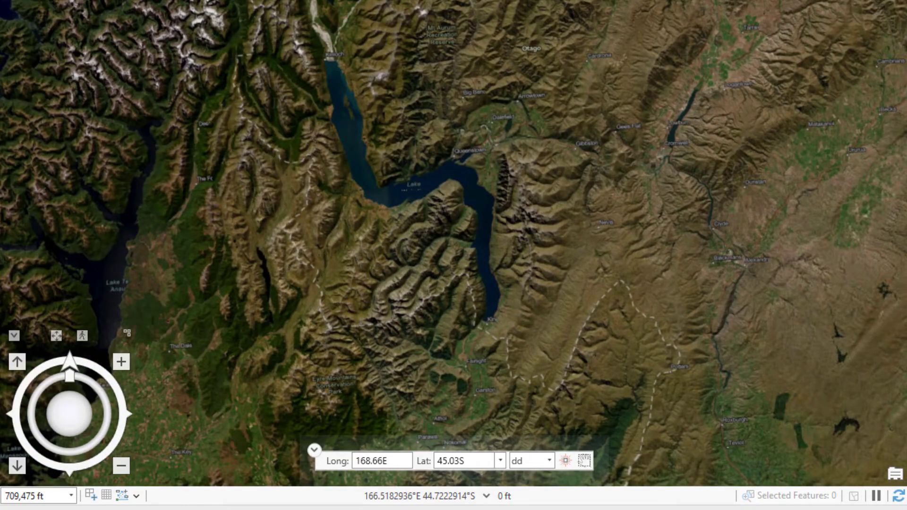
- Zoom the scene over Queenstown to a scale of 10,000 ft
{"action": "key", "text": "Tab"}
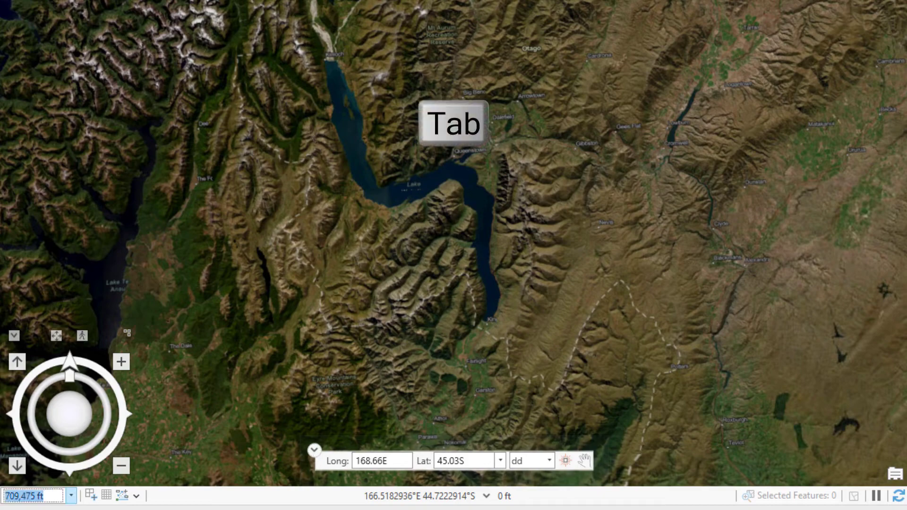
{"action": "key", "text": "Delete"}
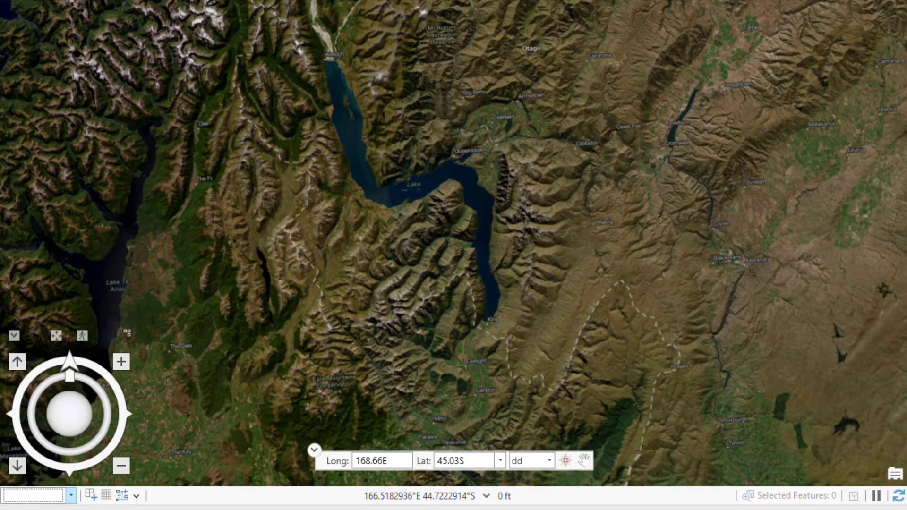
{"action": "type", "text": "10,000"}
{"action": "key", "text": "Return"}
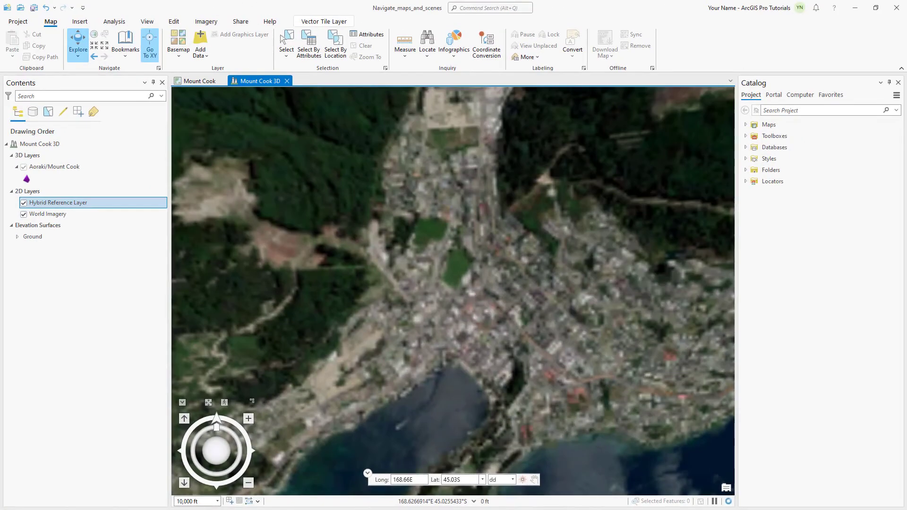
- Close the Go To XY coordinate entry bar
{"action": "key", "text": "alt+m"}
{"action": "key", "text": "t"}
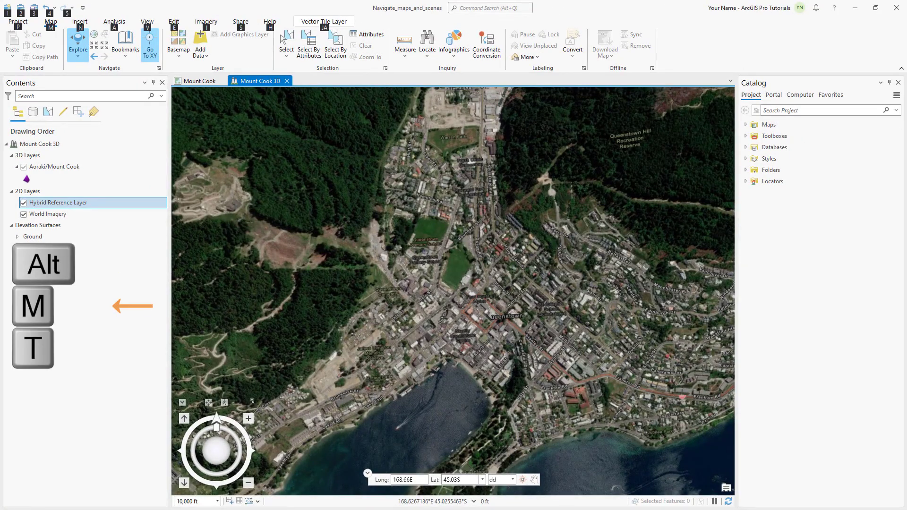
{"action": "key", "text": "alt+m"}
{"action": "key", "text": "t"}
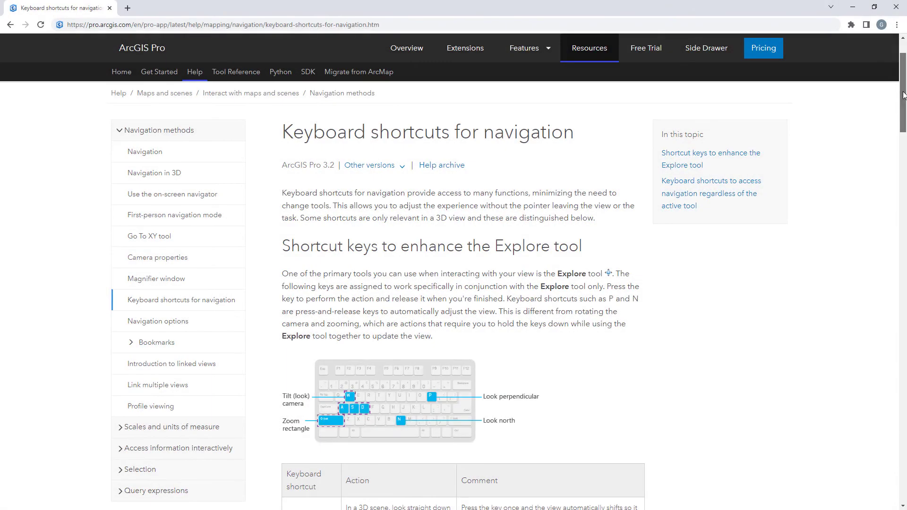
- Scroll down the 'Keyboard shortcuts for navigation' help page
{"action": "left_click_drag", "start_coordinate": [903, 95], "coordinate": [903, 265]}
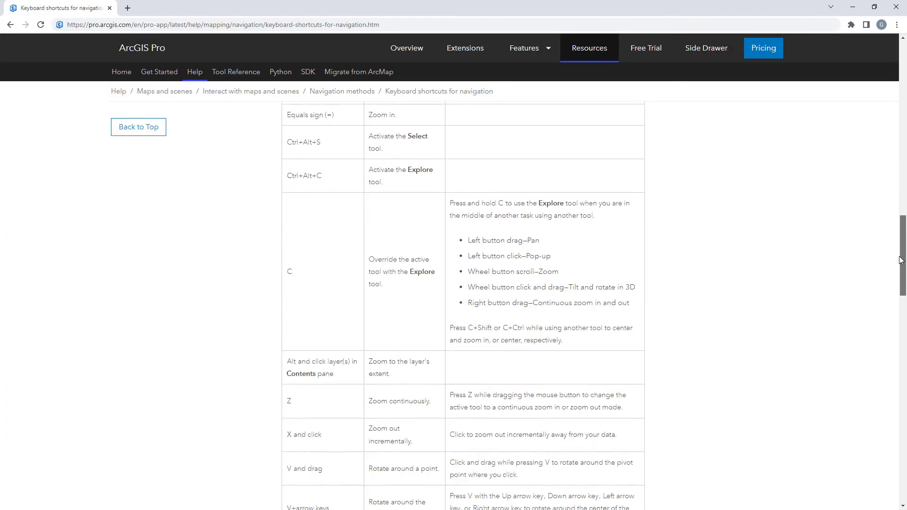